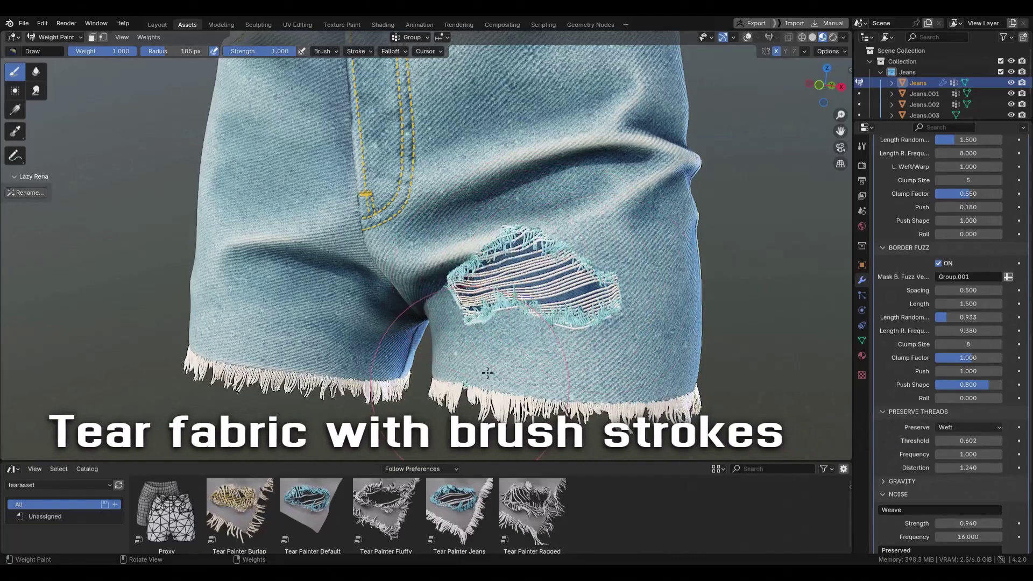
# Paint a tear along the frayed leg hem of the jeans shorts
pyautogui.moveTo(488, 373)
pyautogui.mouseDown()
pyautogui.moveTo(544, 385)
pyautogui.moveTo(638, 366)
pyautogui.moveTo(680, 407)
pyautogui.mouseUp()
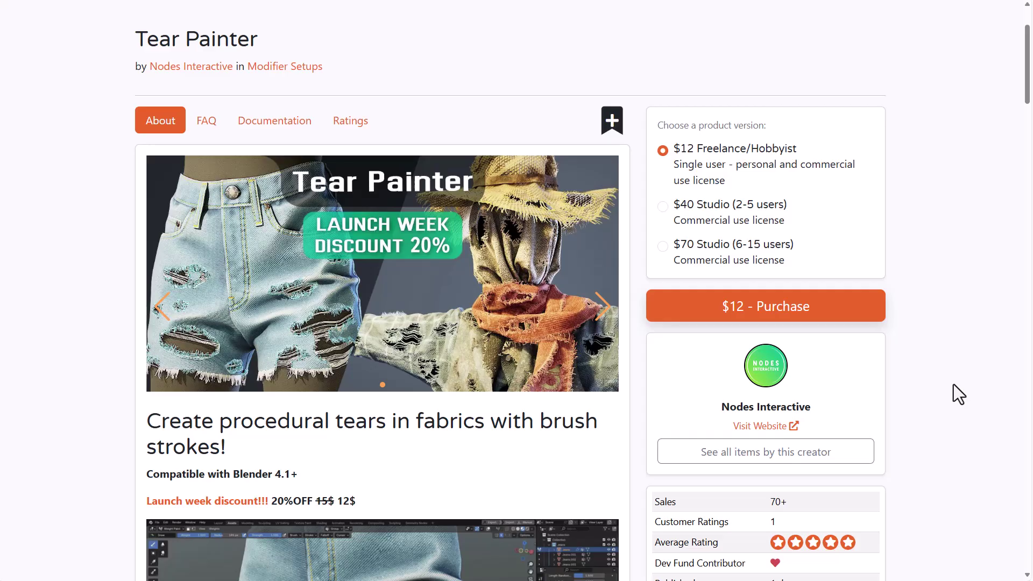
# Examine the Tear Painter product page, from its description and purchase details down through the Features section
pyautogui.scroll(-2, 954, 385)
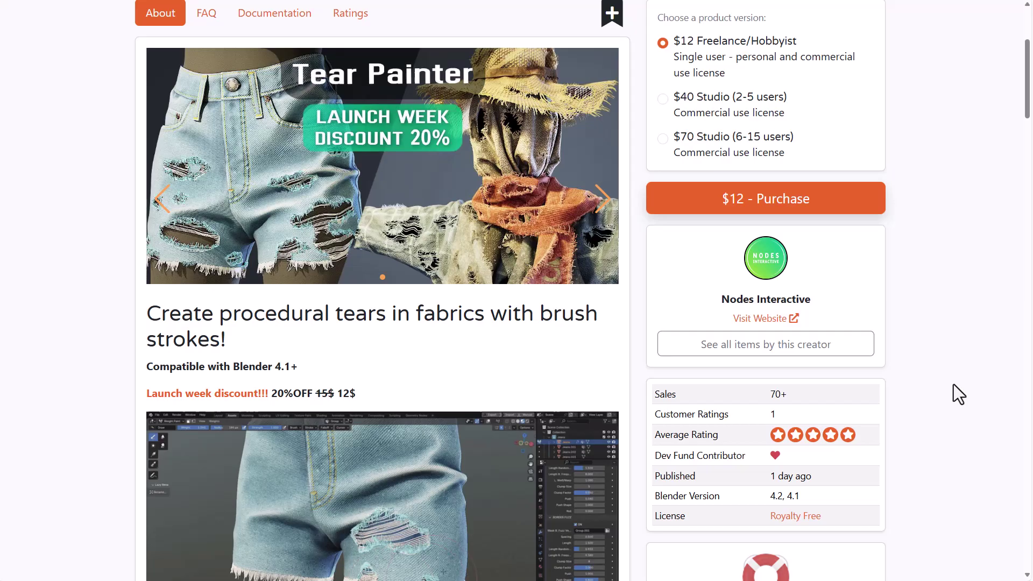
pyautogui.scroll(-2, 955, 384)
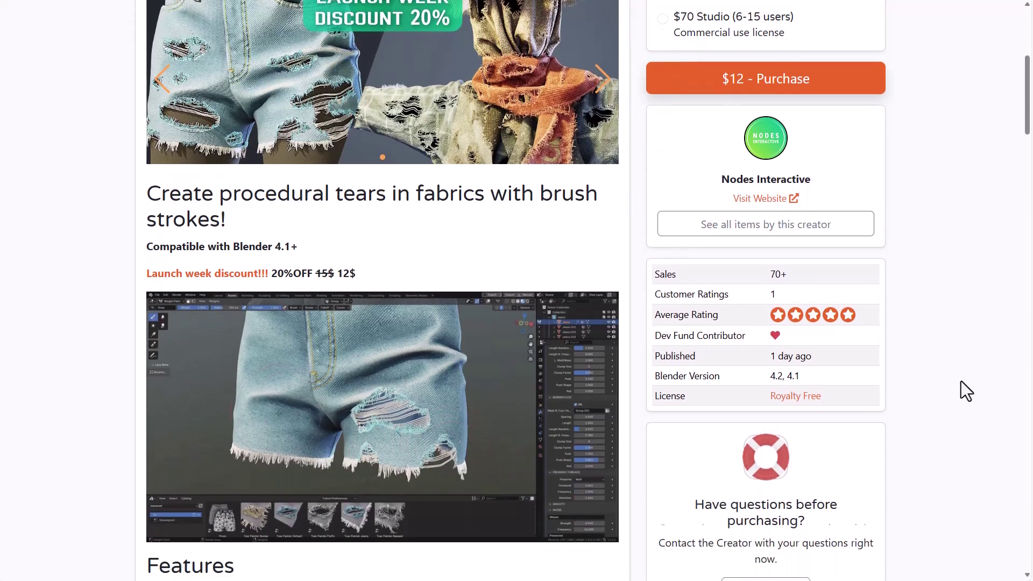
pyautogui.scroll(-2, 961, 380)
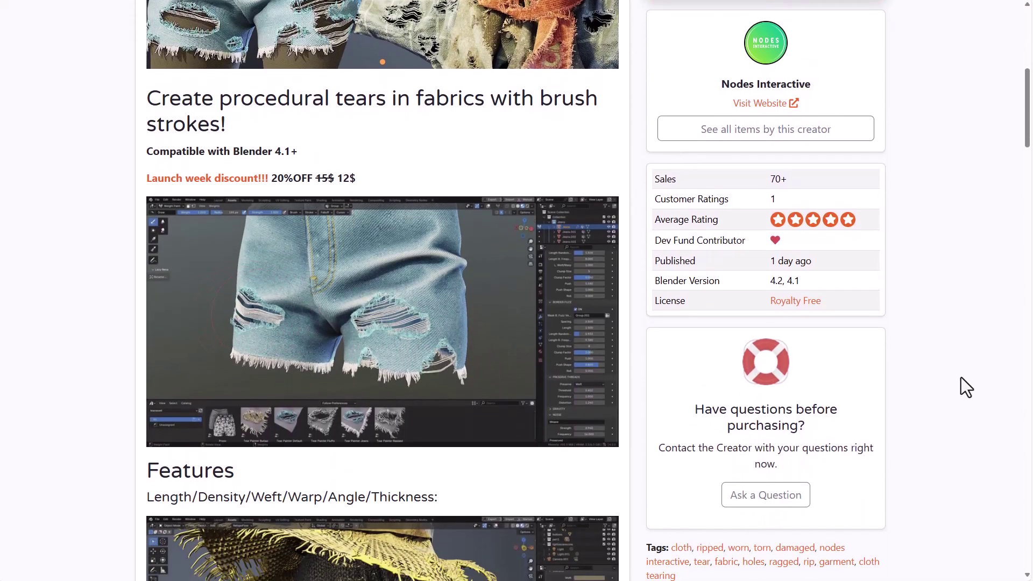
pyautogui.scroll(-20, 883, 382)
pyautogui.scroll(-3, 829, 380)
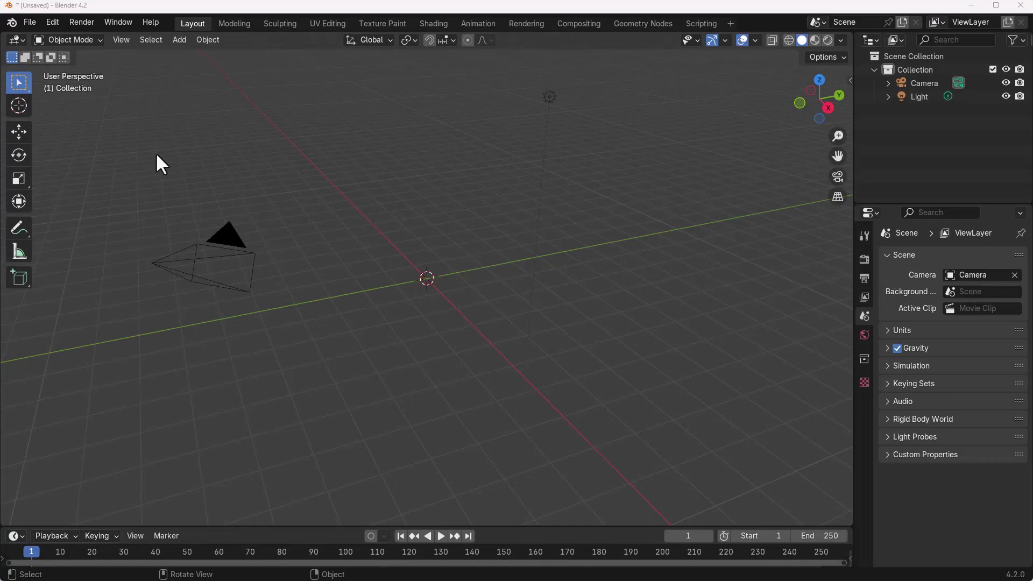
# Check the TearPainter asset library at E:\TearPainter in the preferences' file paths and save the preferences
pyautogui.click(53, 23)
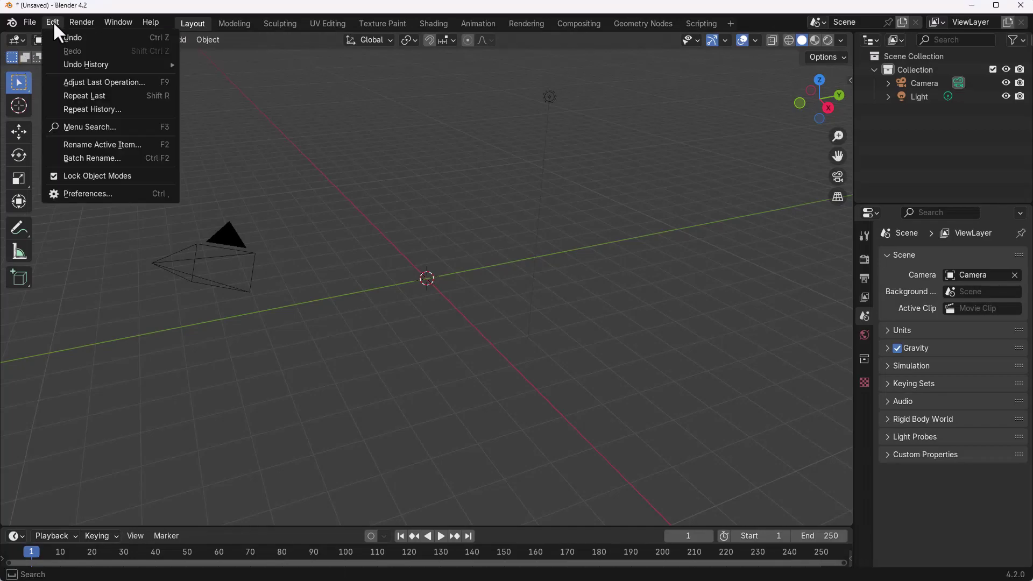
pyautogui.click(95, 191)
pyautogui.moveTo(65, 13); pyautogui.dragTo(299, 31)
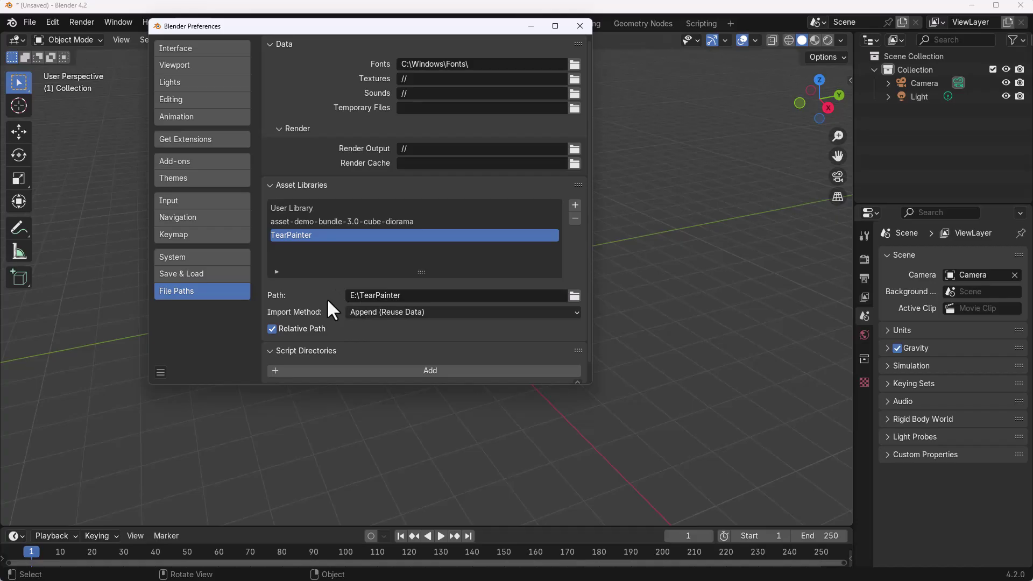
pyautogui.click(159, 371)
pyautogui.click(178, 329)
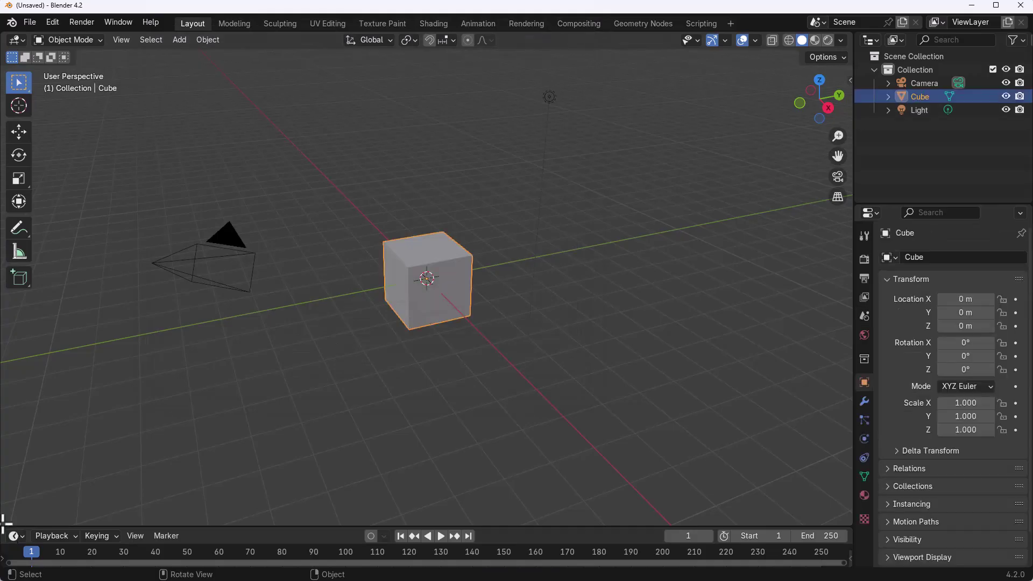
# Split the 3D viewport to make an Asset Browser beside it, showing the TearPainter library with room for its thumbnails
pyautogui.moveTo(5, 521); pyautogui.dragTo(276, 460)
pyautogui.click(16, 40)
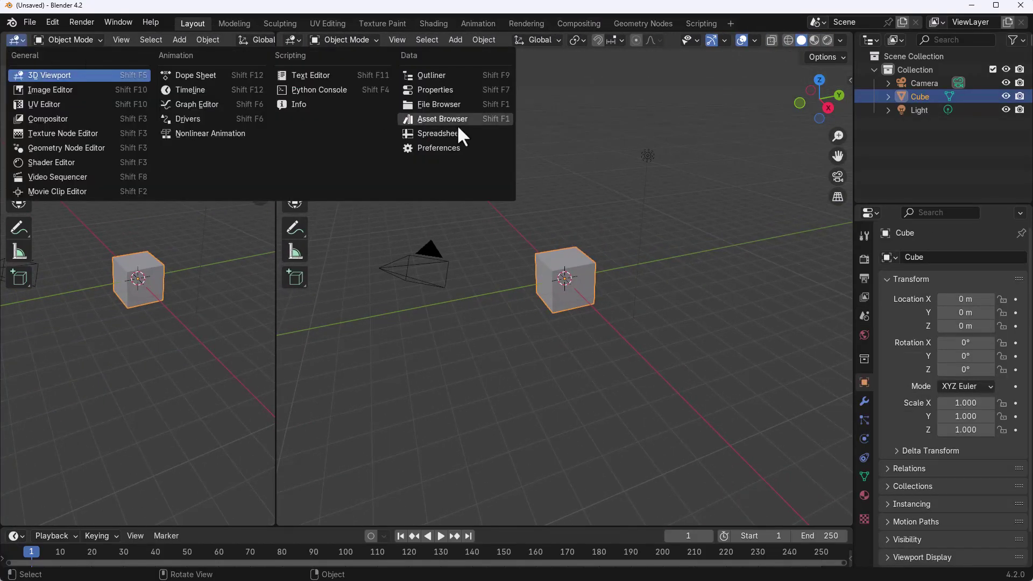
pyautogui.click(471, 120)
pyautogui.click(66, 59)
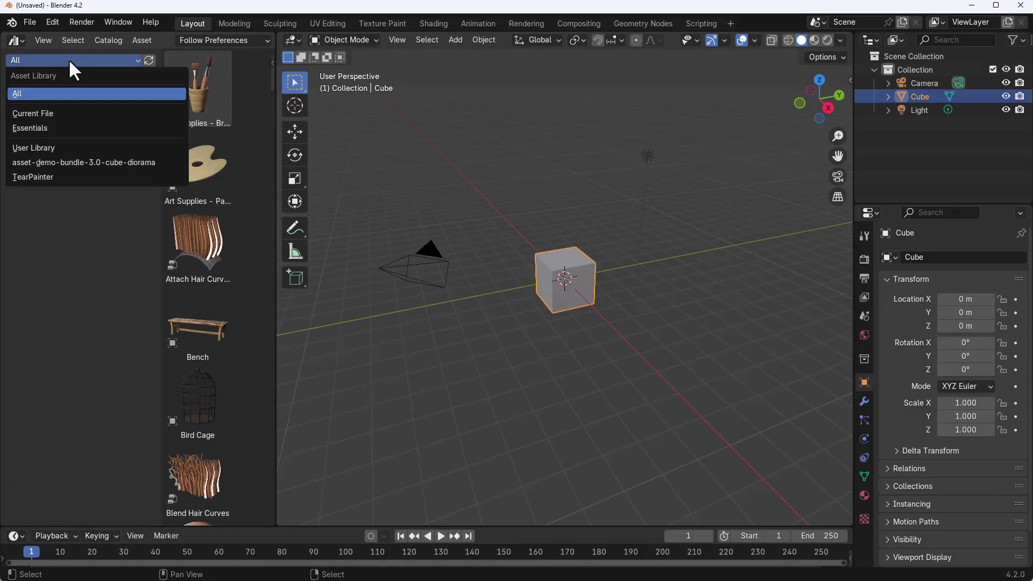
pyautogui.click(21, 176)
pyautogui.moveTo(274, 312); pyautogui.dragTo(412, 315)
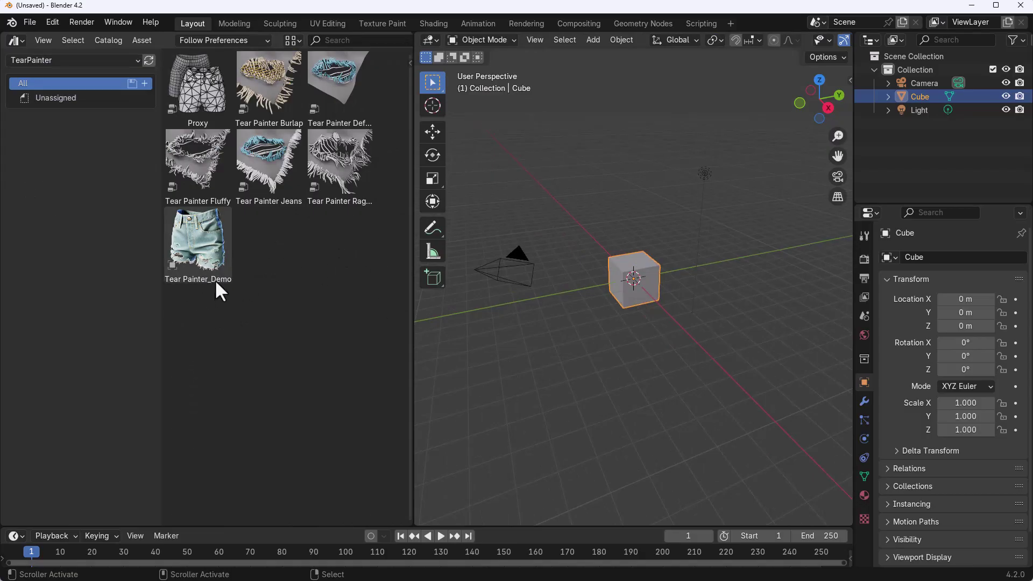
pyautogui.moveTo(215, 271); pyautogui.dragTo(256, 277)
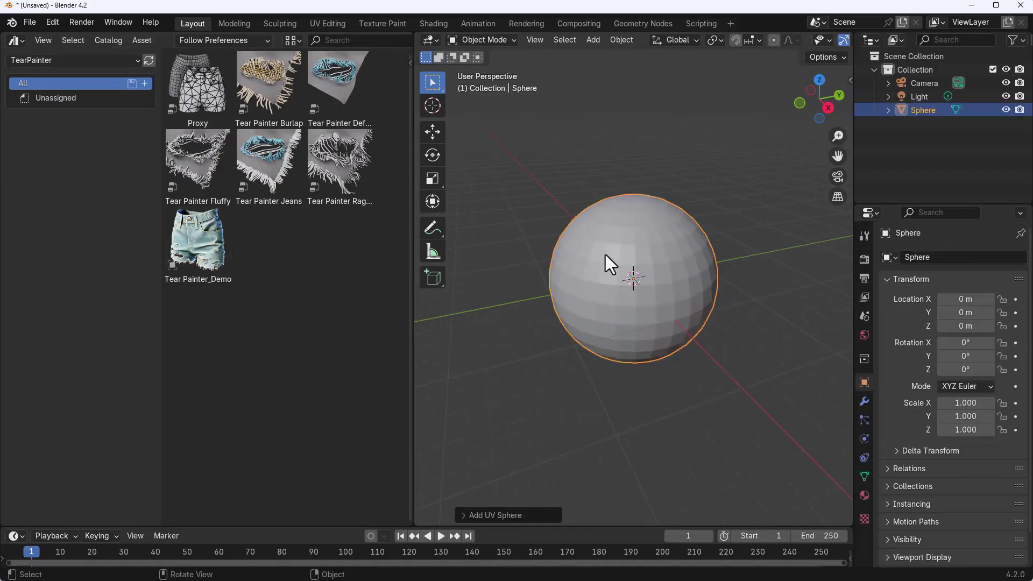
# Subdivide the UV sphere's whole mesh and shade the sphere smooth in Object Mode
pyautogui.press('Tab')
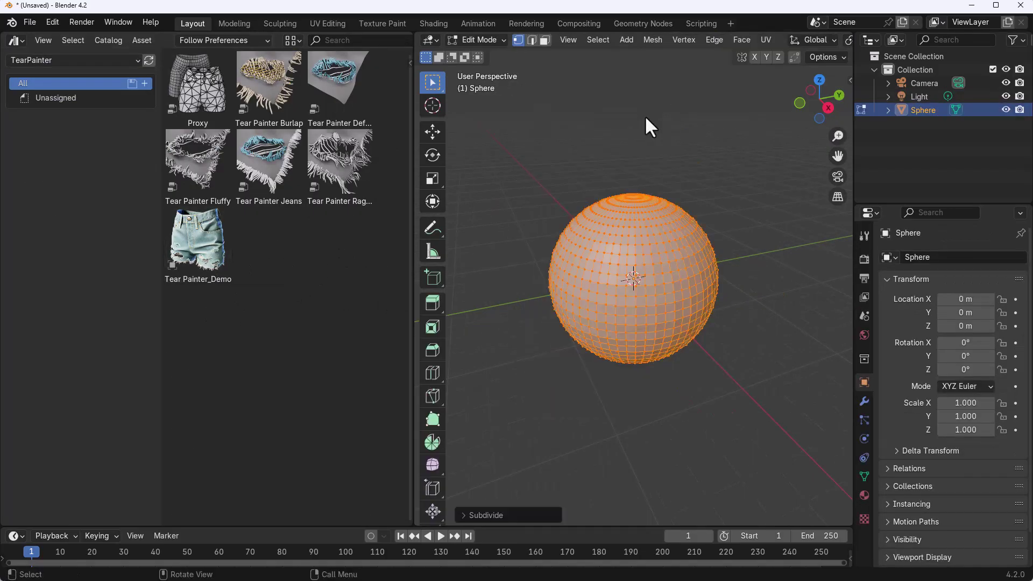
pyautogui.press('Tab')
pyautogui.rightClick(701, 125)
pyautogui.click(701, 125)
# Give the sphere a Subdivision modifier with 2 levels and apply it
pyautogui.click(864, 401)
pyautogui.hotkey('ctrl', '2')
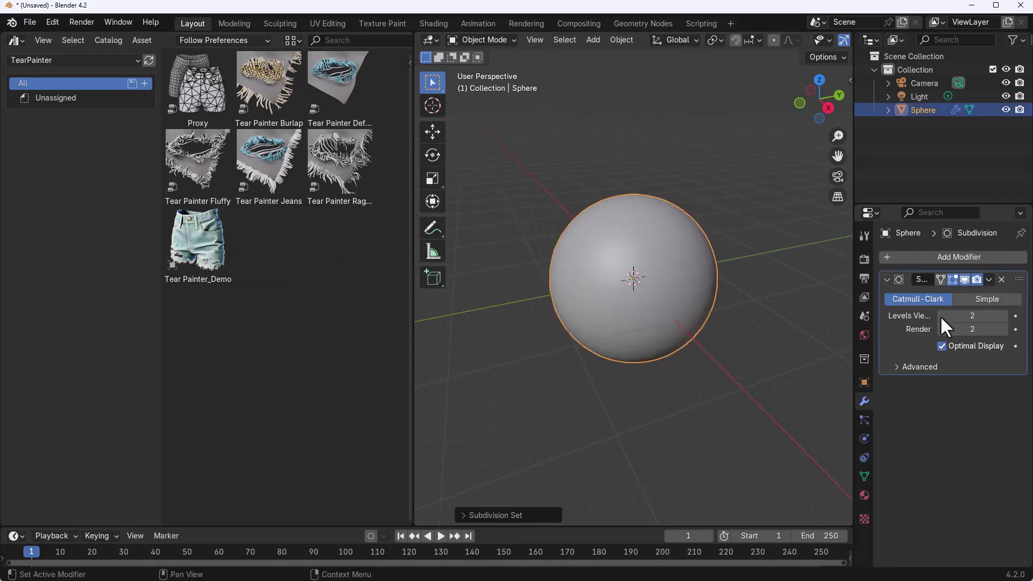
pyautogui.hotkey('ctrl', 'a')
pyautogui.scroll(-1, 648, 396)
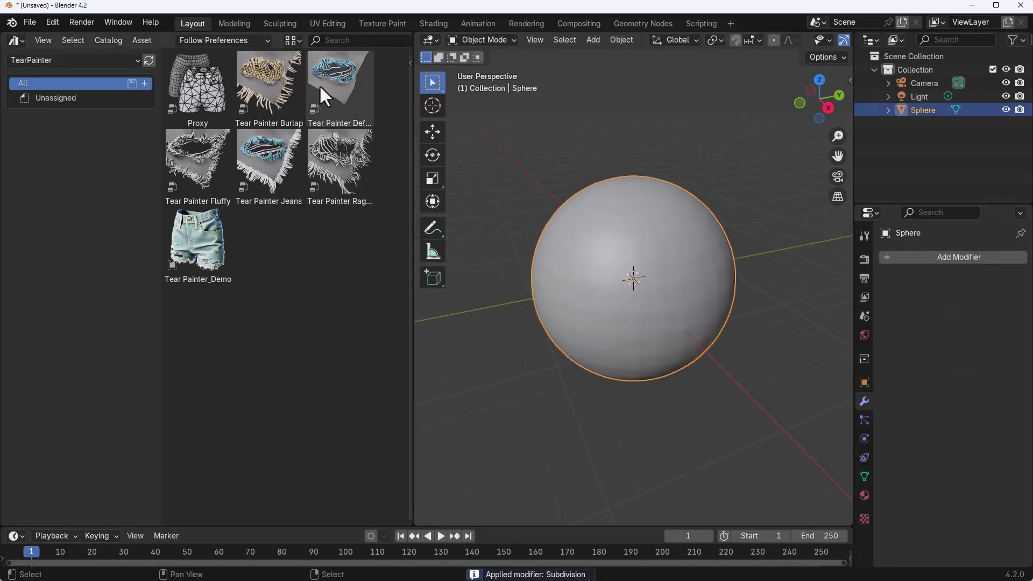
# Apply the Tear Painter Default asset to the sphere, then widen the modifier settings and narrow the Asset Browser
pyautogui.moveTo(320, 79); pyautogui.dragTo(625, 249)
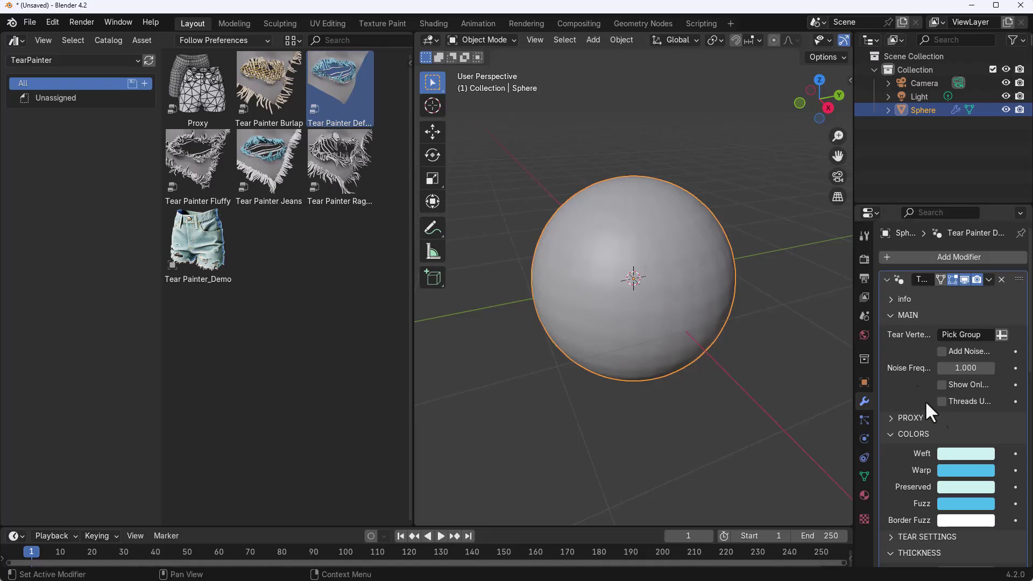
pyautogui.moveTo(854, 353); pyautogui.dragTo(778, 353)
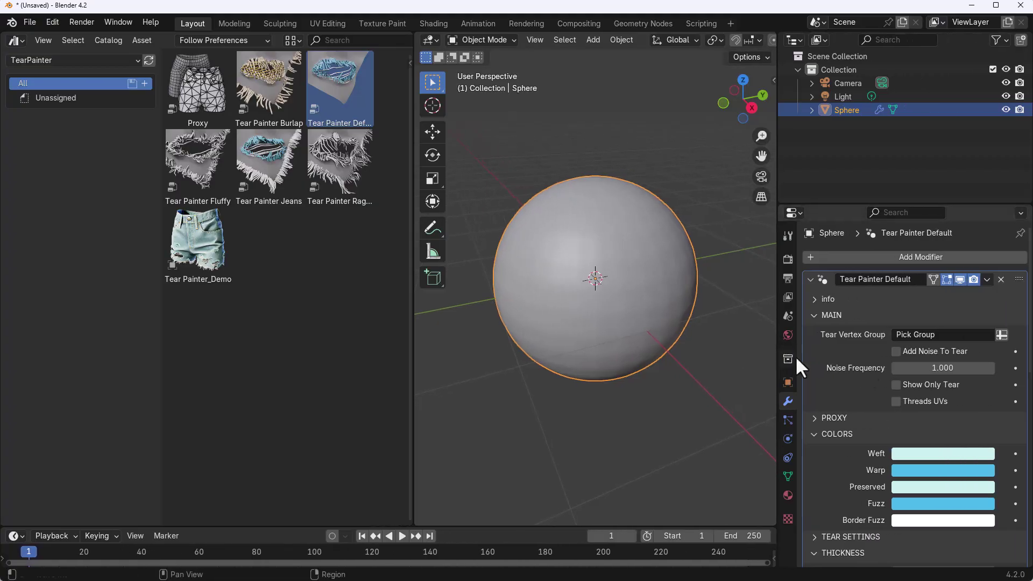
pyautogui.click(953, 335)
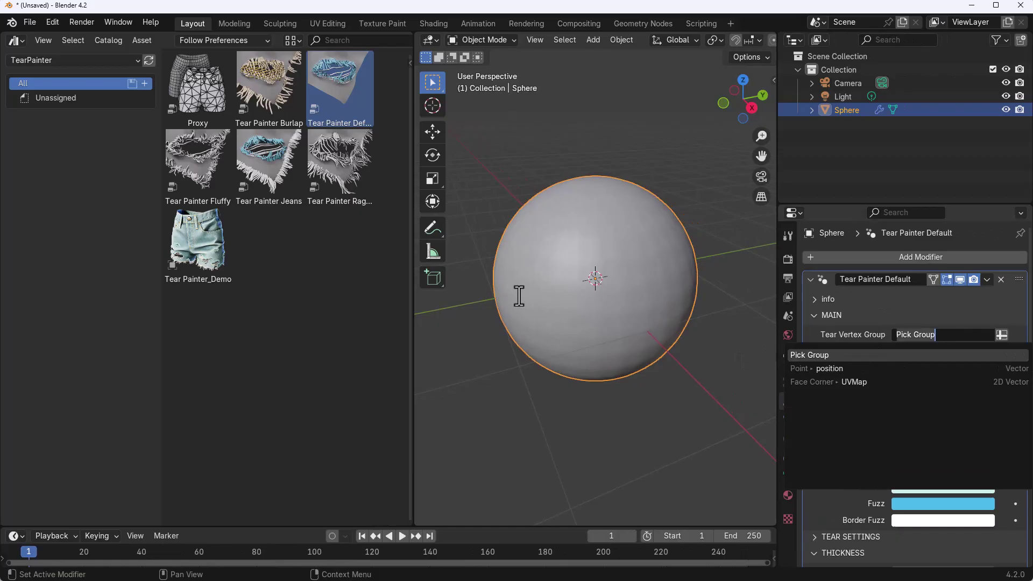
pyautogui.click(408, 353)
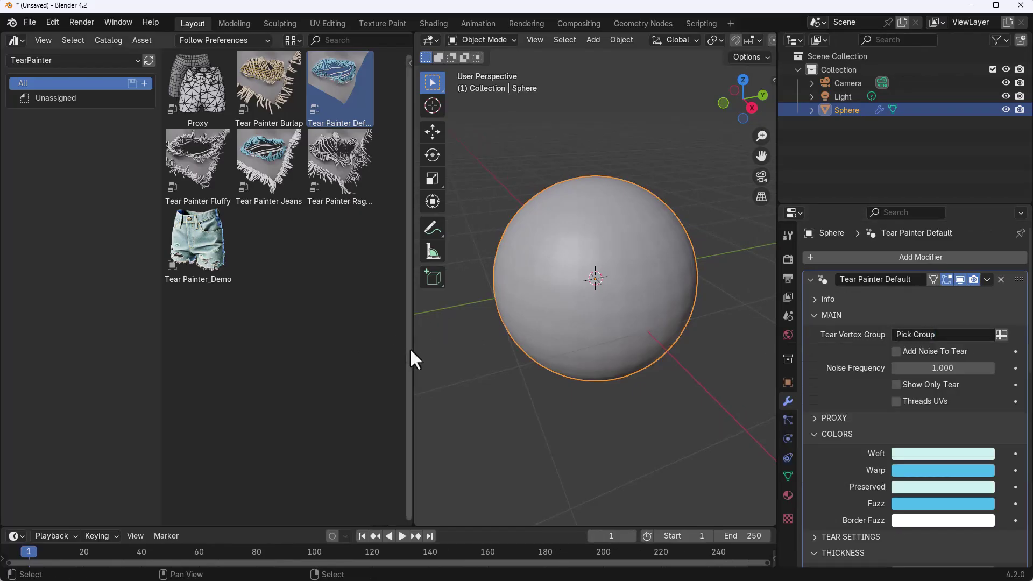
pyautogui.moveTo(411, 357); pyautogui.dragTo(300, 334)
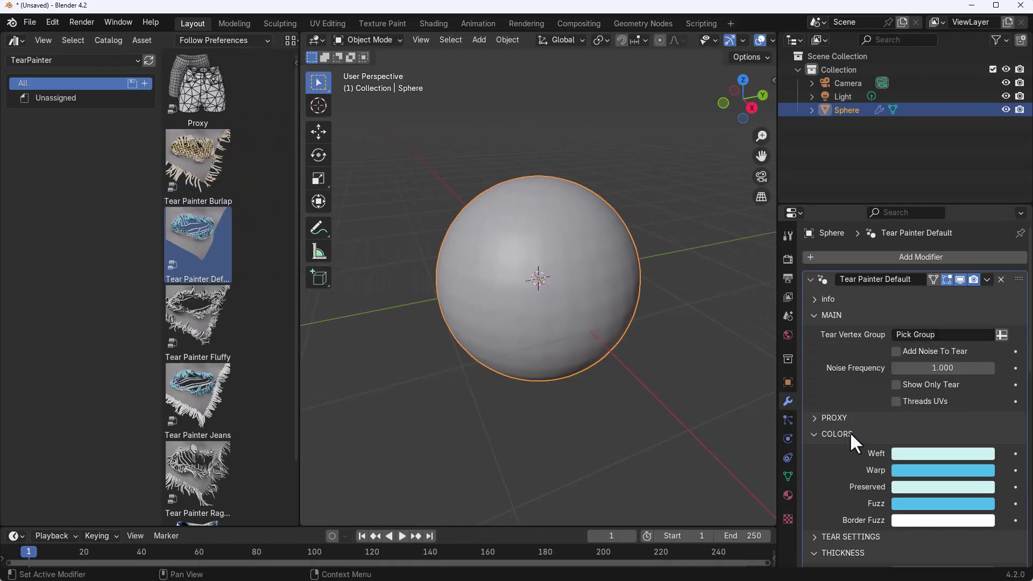
# Select the sphere and add a new vertex group to its mesh data
pyautogui.click(589, 403)
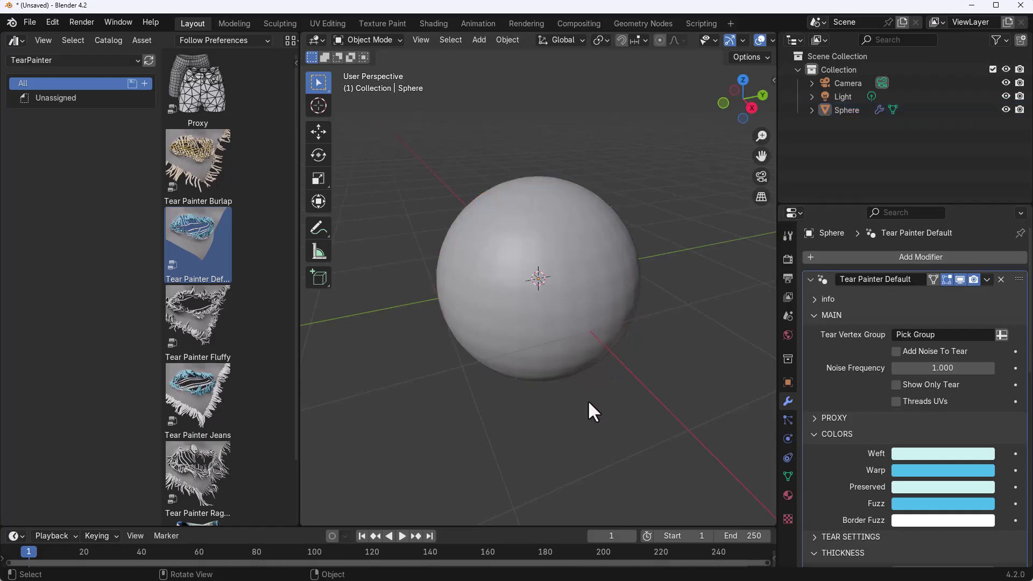
pyautogui.click(552, 321)
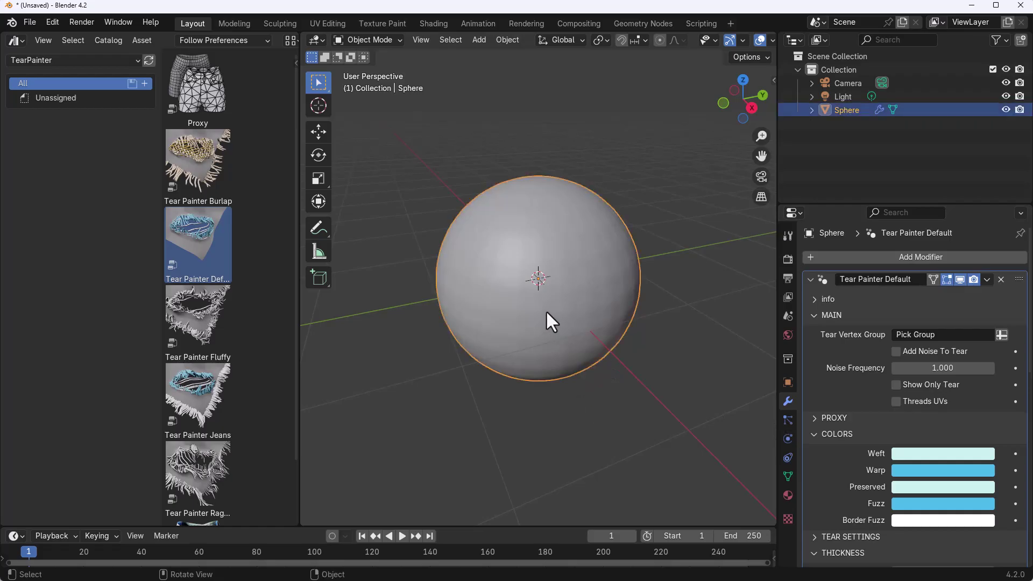
pyautogui.click(788, 476)
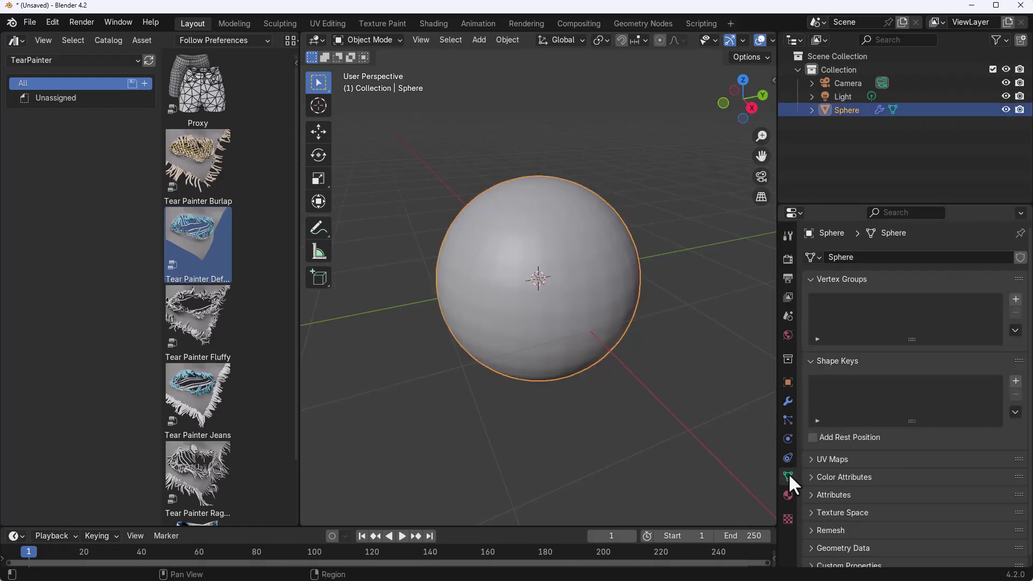
pyautogui.click(1016, 300)
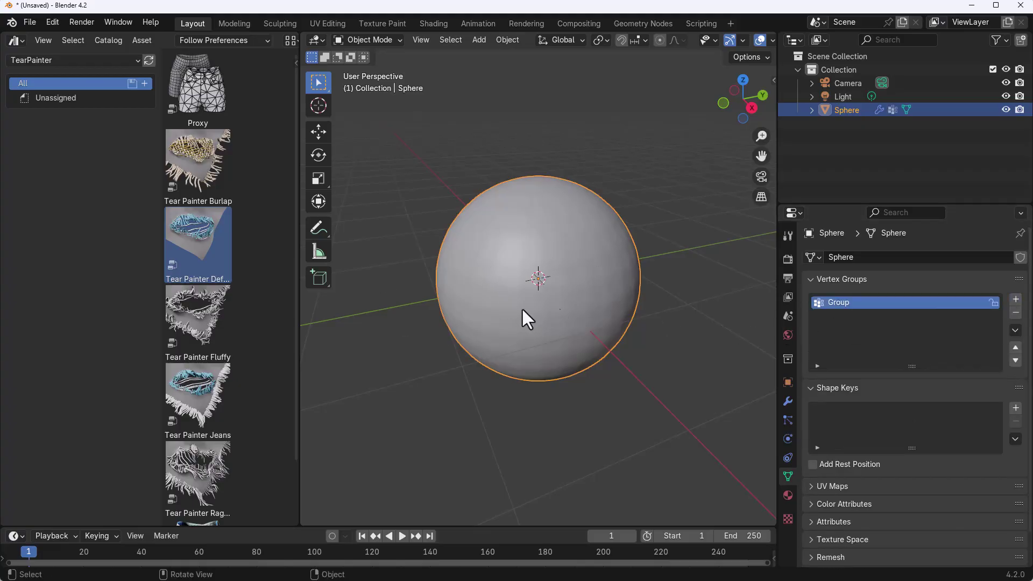
# Set the Tear Painter modifier's Tear Vertex Group to Group and enable Add Noise To Tear
pyautogui.click(789, 401)
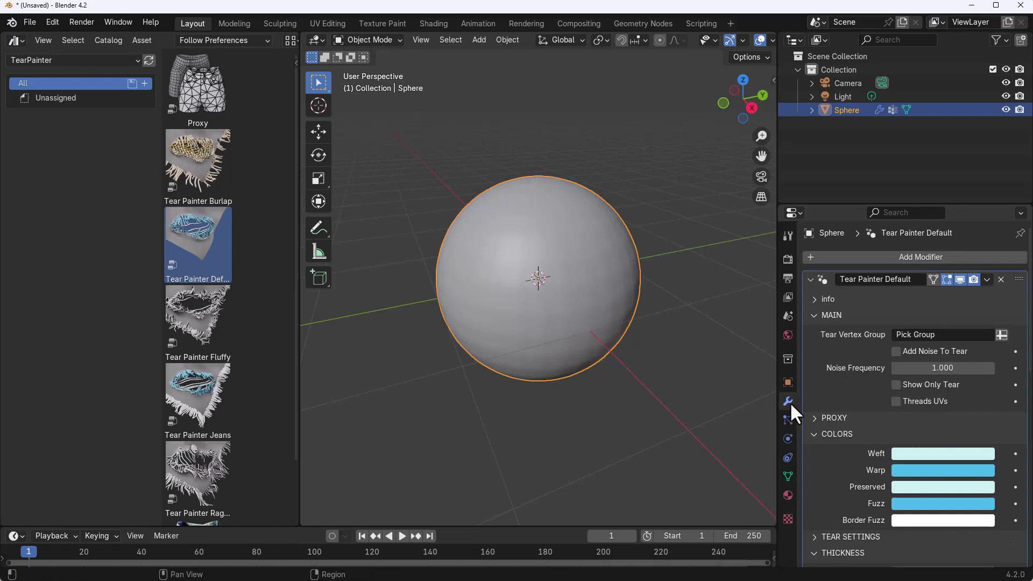
pyautogui.click(912, 336)
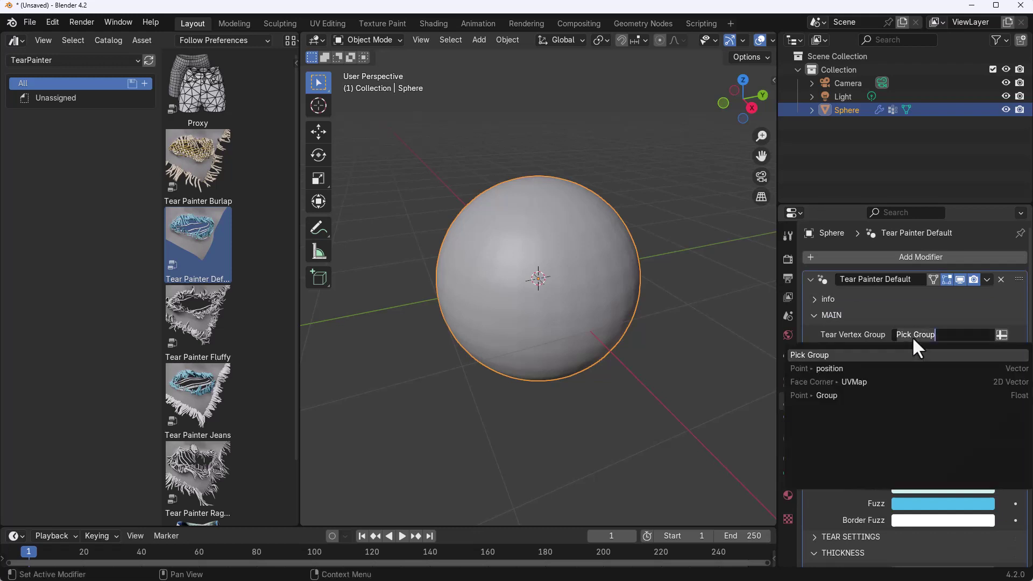
pyautogui.click(822, 396)
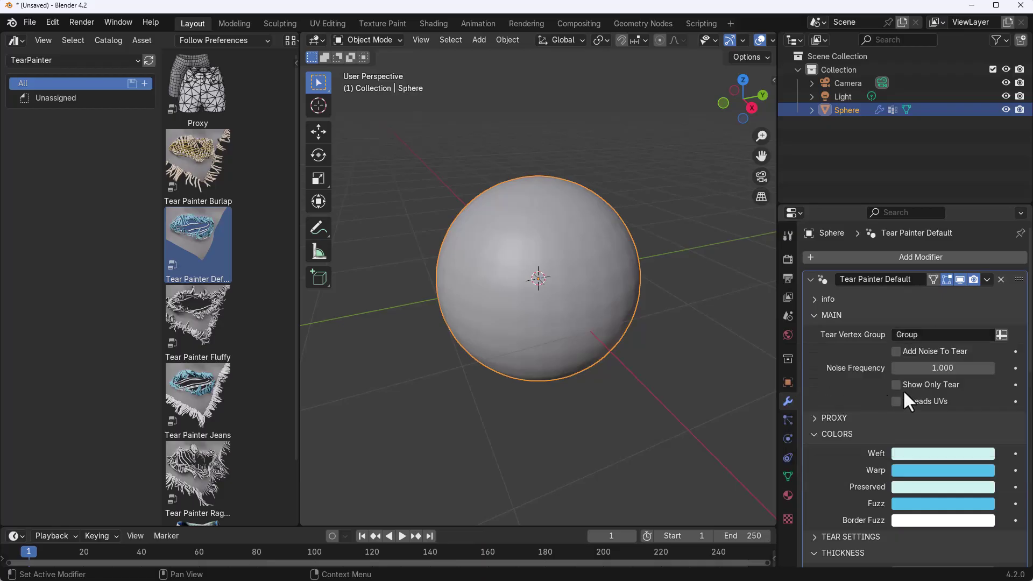
pyautogui.click(897, 351)
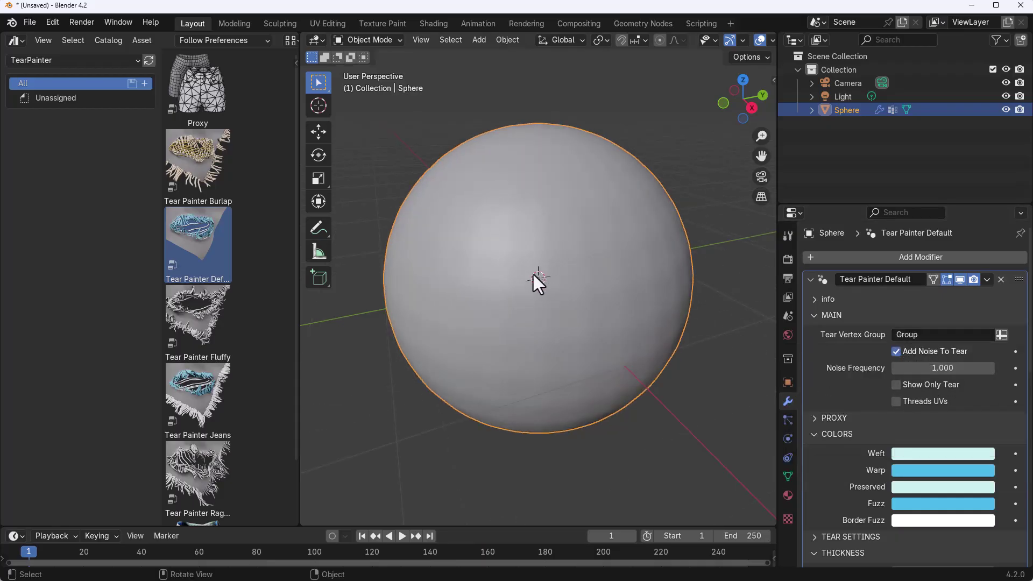
# Switch the sphere to Weight Paint mode and paint a tear across its middle with the Draw brush at weight 1.000
pyautogui.click(375, 41)
pyautogui.click(376, 112)
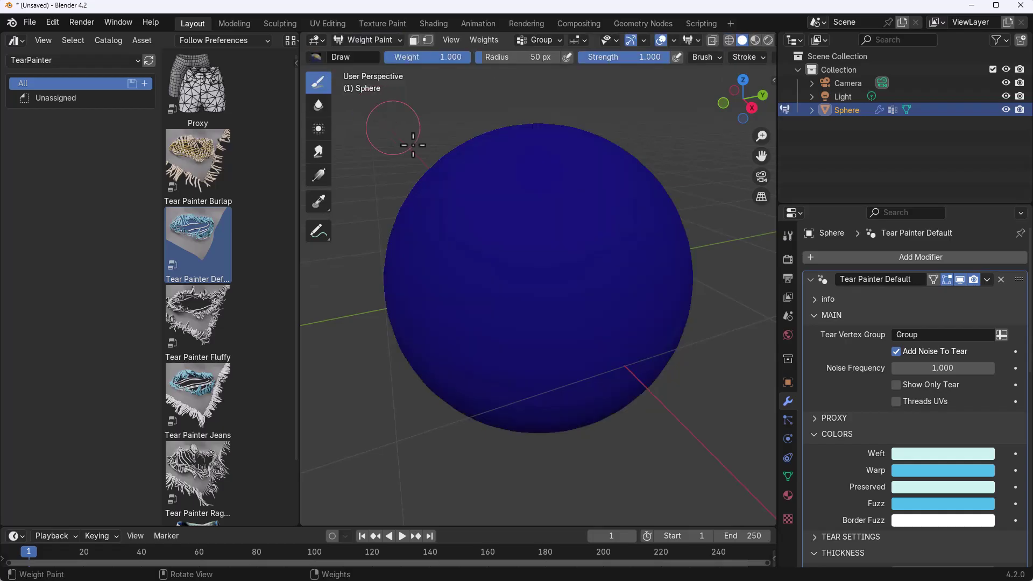
pyautogui.moveTo(560, 248)
pyautogui.mouseDown()
pyautogui.moveTo(501, 253)
pyautogui.moveTo(535, 272)
pyautogui.moveTo(563, 256)
pyautogui.moveTo(539, 275)
pyautogui.moveTo(584, 277)
pyautogui.moveTo(619, 253)
pyautogui.moveTo(591, 284)
pyautogui.moveTo(558, 284)
pyautogui.moveTo(543, 321)
pyautogui.mouseUp()
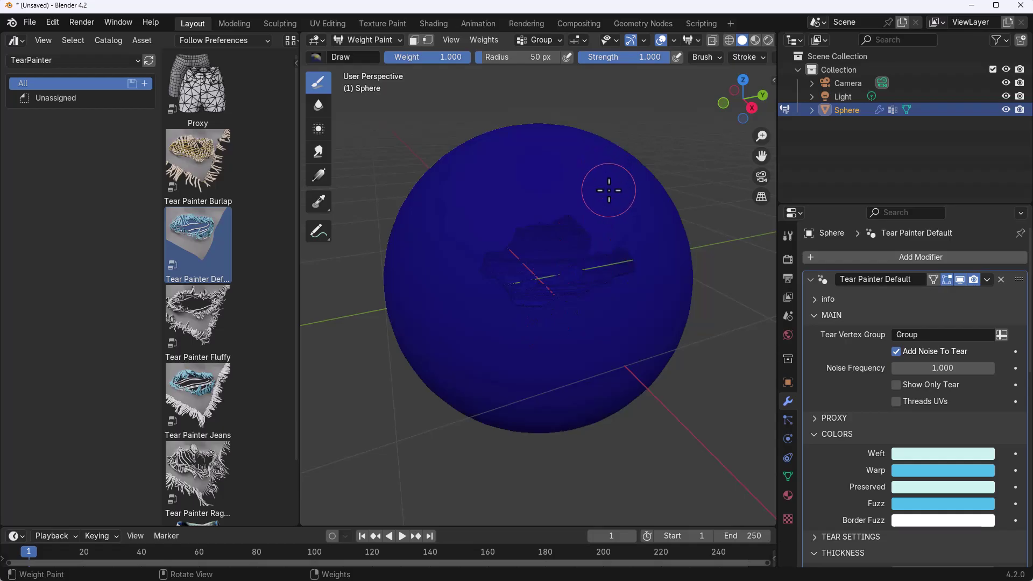
pyautogui.hotkey('shift', 'a')
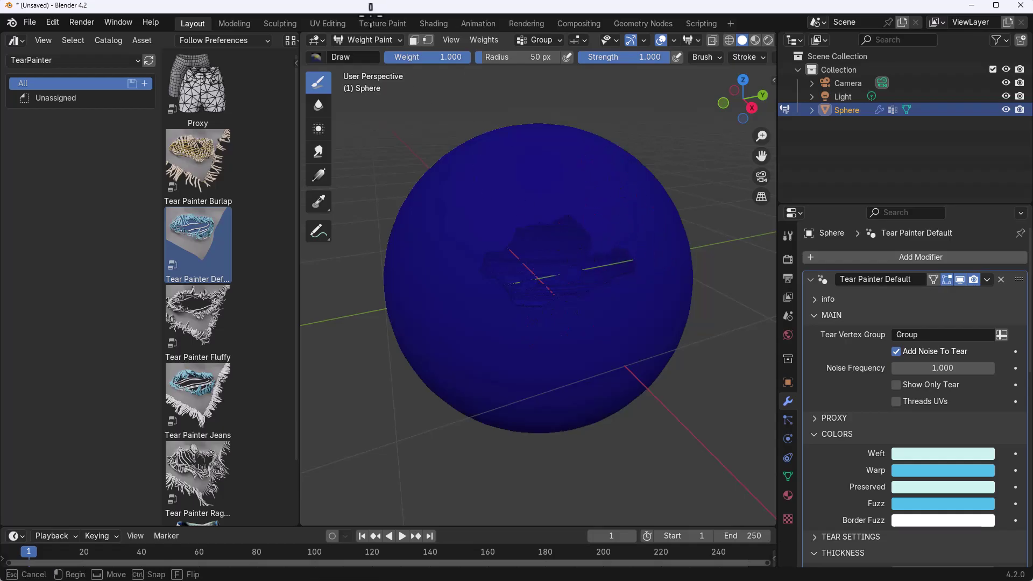
pyautogui.press('Escape')
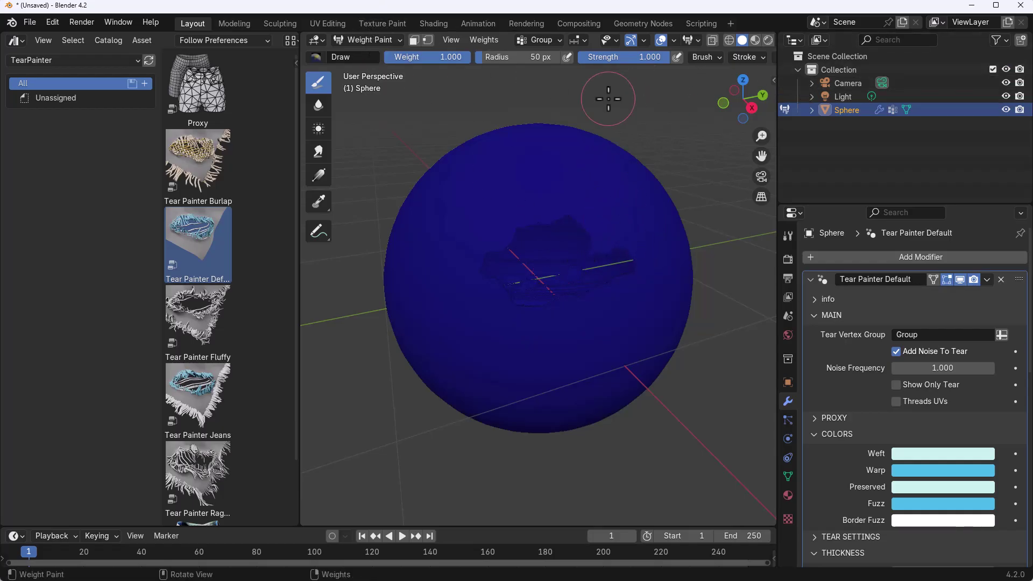
# Show the viewport in Rendered shading and inspect the painted tear's threads up close
pyautogui.scroll(-1, 770, 41)
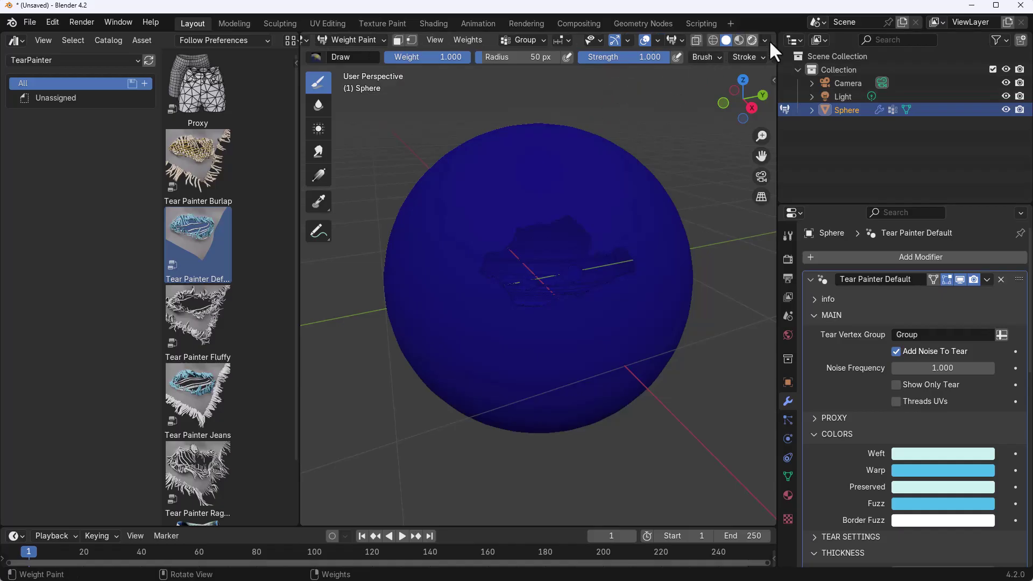
pyautogui.click(751, 41)
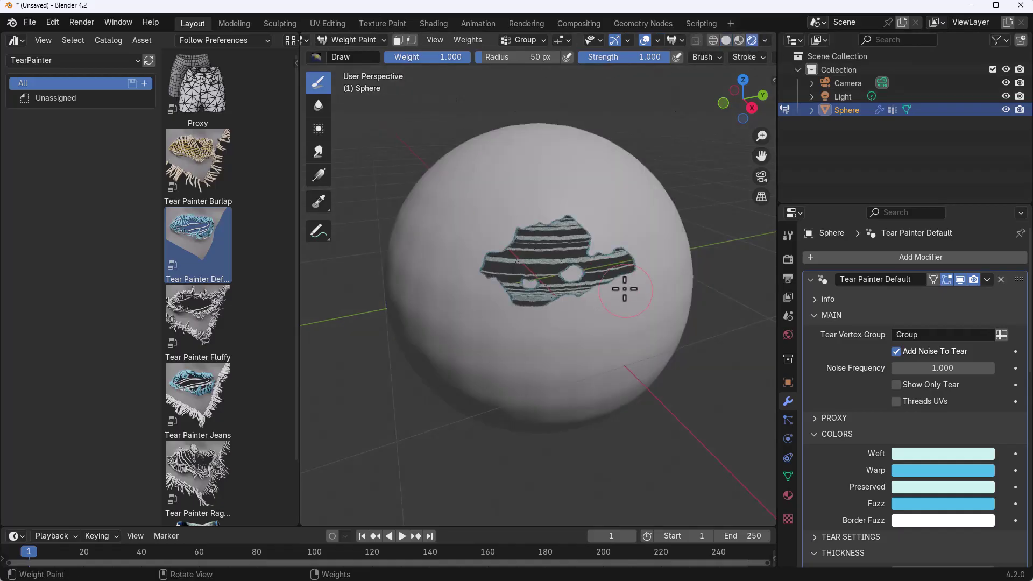
pyautogui.moveTo(620, 285); pyautogui.dragTo(647, 297, button='middle')
pyautogui.scroll(1, 646, 298)
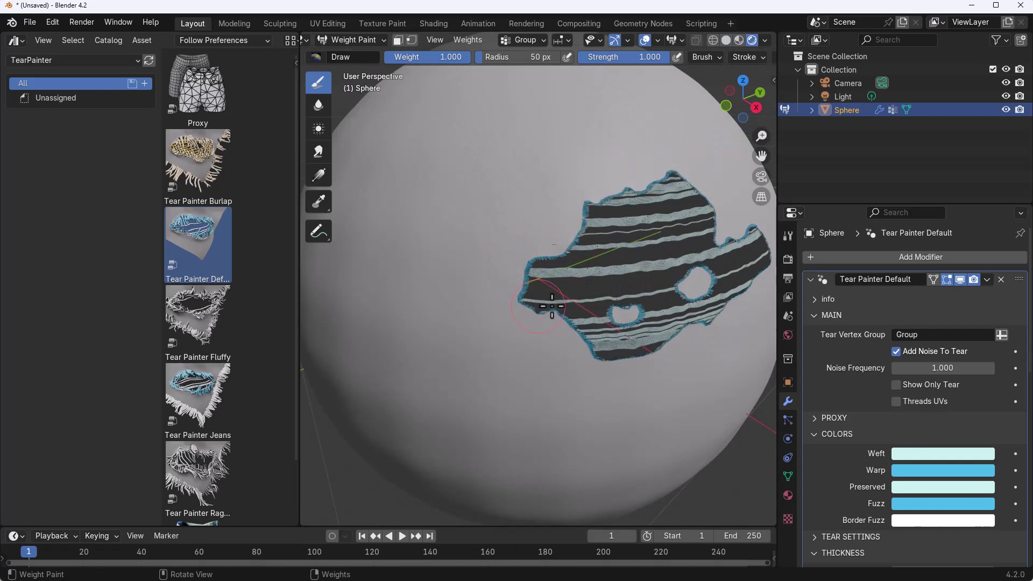
# Enlarge the Draw brush to 228 px and paint a second tear on the blank area of the sphere beside the first one
pyautogui.press(']')
pyautogui.press(']')
pyautogui.press(']')
pyautogui.press(']')
pyautogui.press(']')
pyautogui.press(']')
pyautogui.press(']')
pyautogui.press(']')
pyautogui.press(']')
pyautogui.press(']')
pyautogui.press(']')
pyautogui.press(']')
pyautogui.press(']')
pyautogui.press(']')
pyautogui.scroll(-3, 493, 267)
pyautogui.scroll(8, 493, 267)
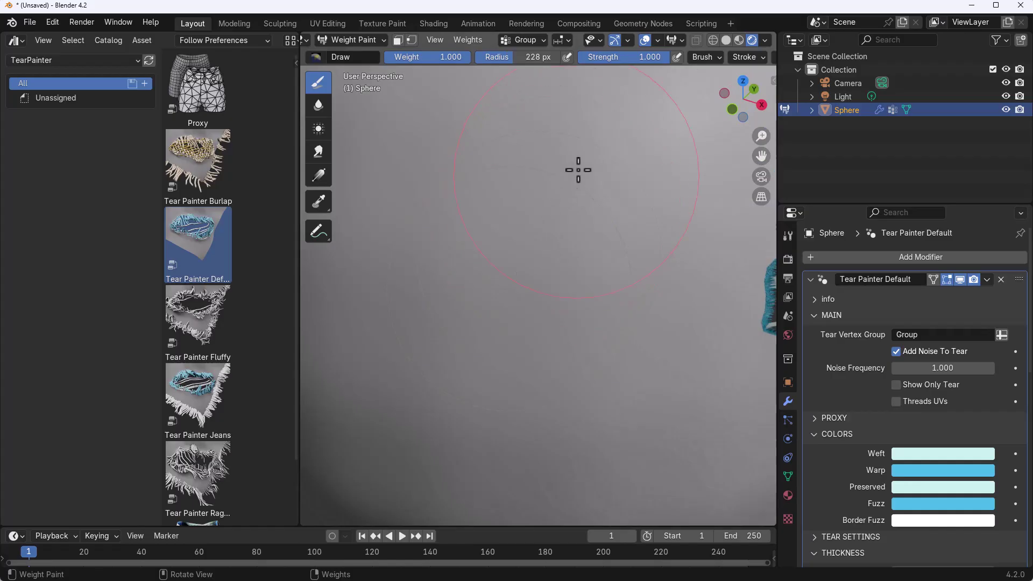
pyautogui.moveTo(579, 170)
pyautogui.mouseDown()
pyautogui.moveTo(413, 210)
pyautogui.moveTo(386, 267)
pyautogui.moveTo(392, 328)
pyautogui.mouseUp()
pyautogui.moveTo(467, 332); pyautogui.dragTo(549, 234)
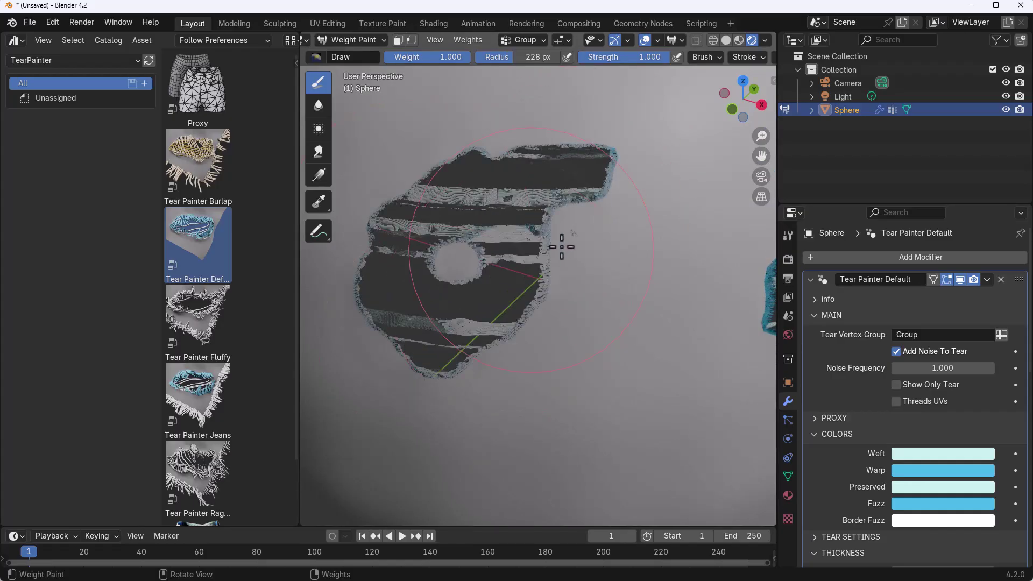
# Inspect the painted tears on the sphere from different distances and angles, including their threads in the Cycles render
pyautogui.scroll(-8, 559, 283)
pyautogui.scroll(8, 531, 281)
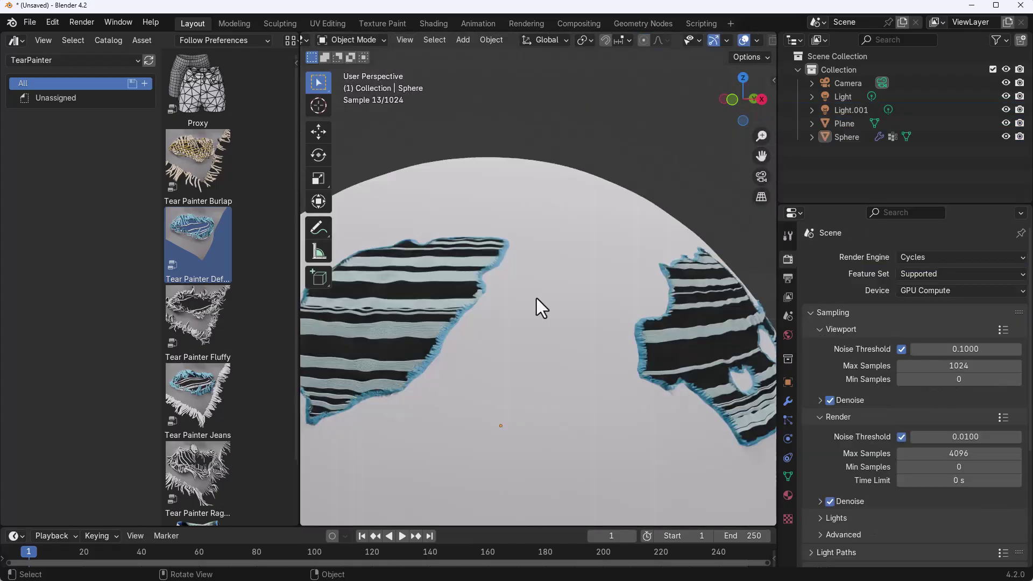
pyautogui.moveTo(537, 298); pyautogui.dragTo(550, 299, button='middle')
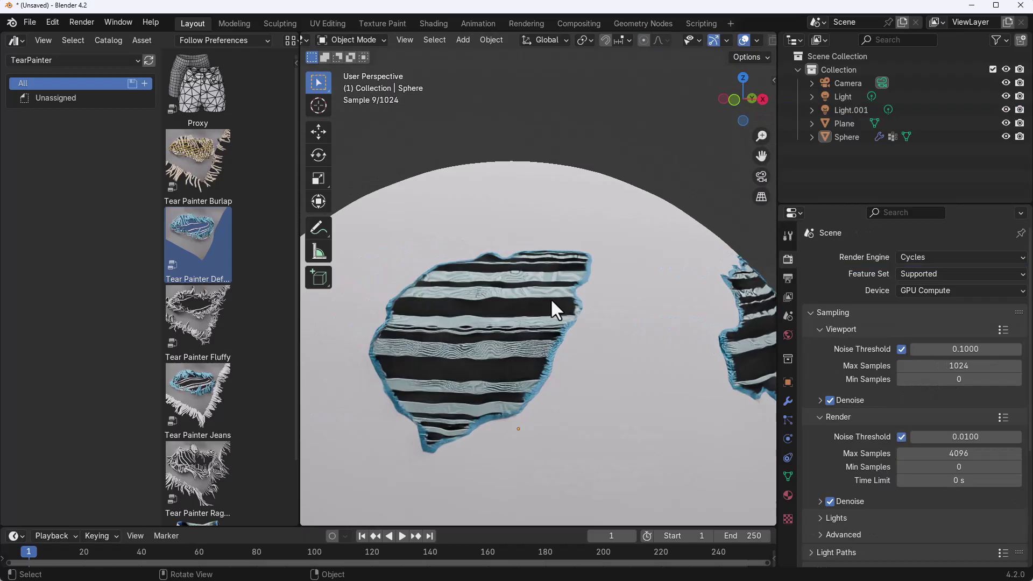
pyautogui.scroll(4, 551, 298)
pyautogui.keyDown('shift'); pyautogui.moveTo(616, 353); pyautogui.dragTo(657, 327, button='middle'); pyautogui.keyUp('shift')
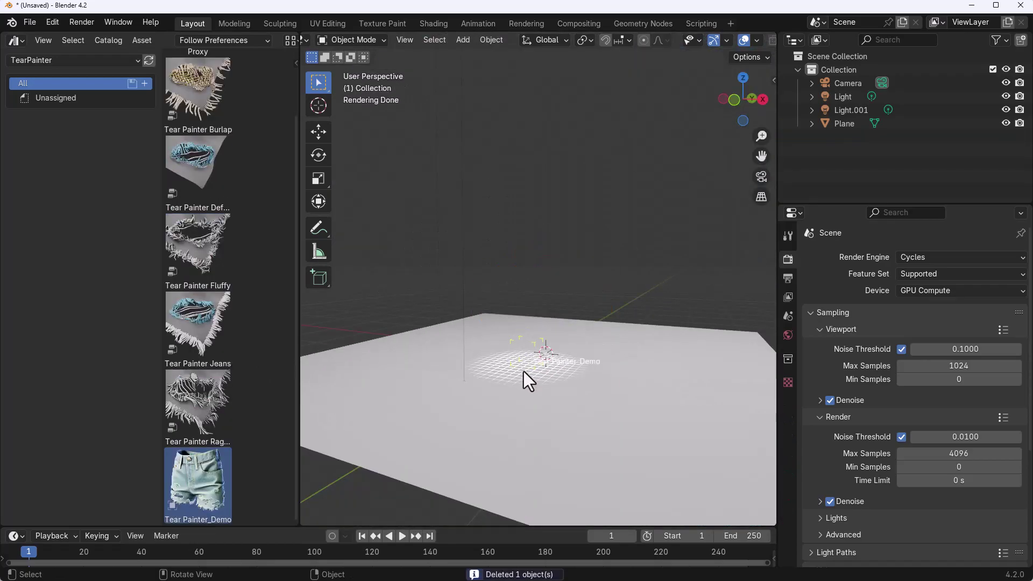
# Place the Tear Painter_Demo shorts from the asset library on the plane and rotate them slightly
pyautogui.moveTo(524, 371)
pyautogui.mouseDown()
pyautogui.moveTo(539, 364)
pyautogui.moveTo(644, 401)
pyautogui.mouseUp()
pyautogui.press('r')
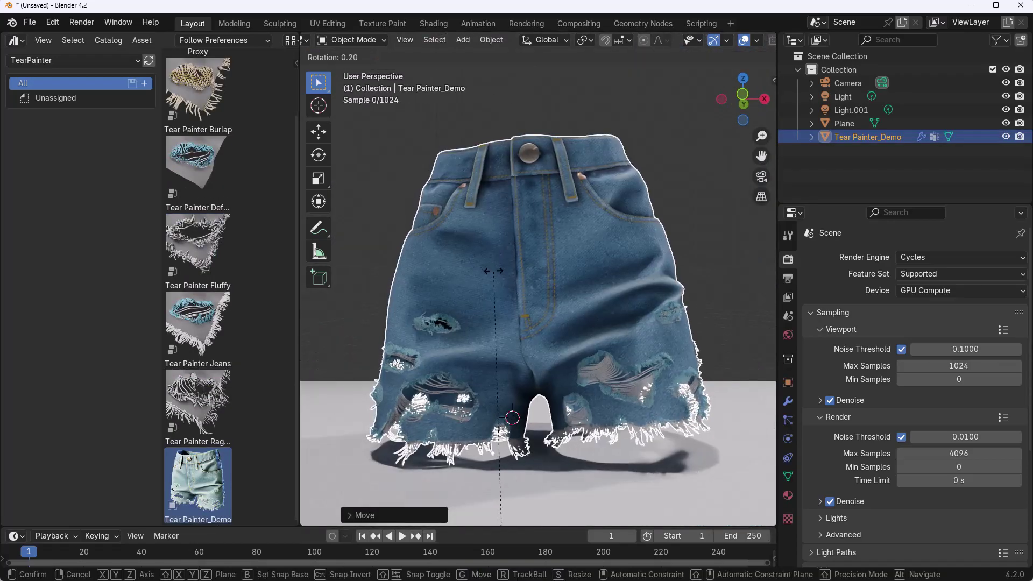
pyautogui.click(502, 264)
pyautogui.click(696, 132)
pyautogui.keyDown('shift'); pyautogui.moveTo(680, 225); pyautogui.dragTo(644, 234, button='middle'); pyautogui.keyUp('shift')
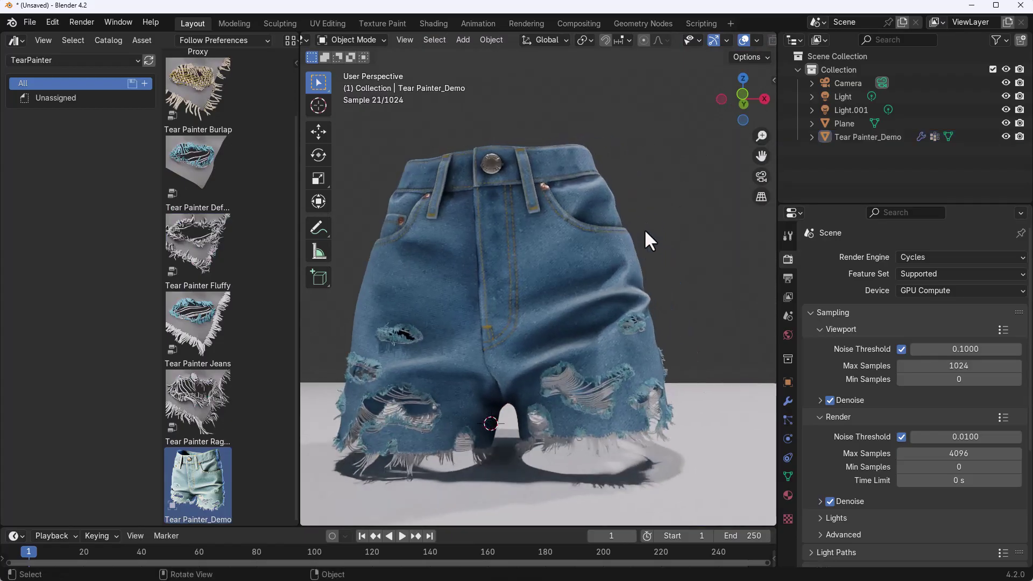
# Remove the GeometryNodes modifier from the Tear Painter_Demo shorts and check the intact denim
pyautogui.click(544, 274)
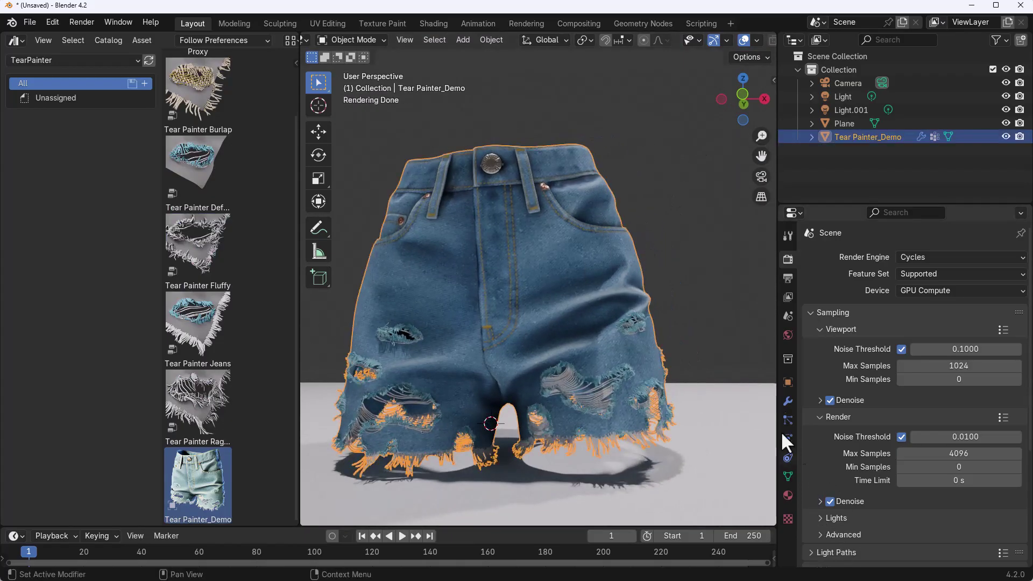
pyautogui.click(788, 400)
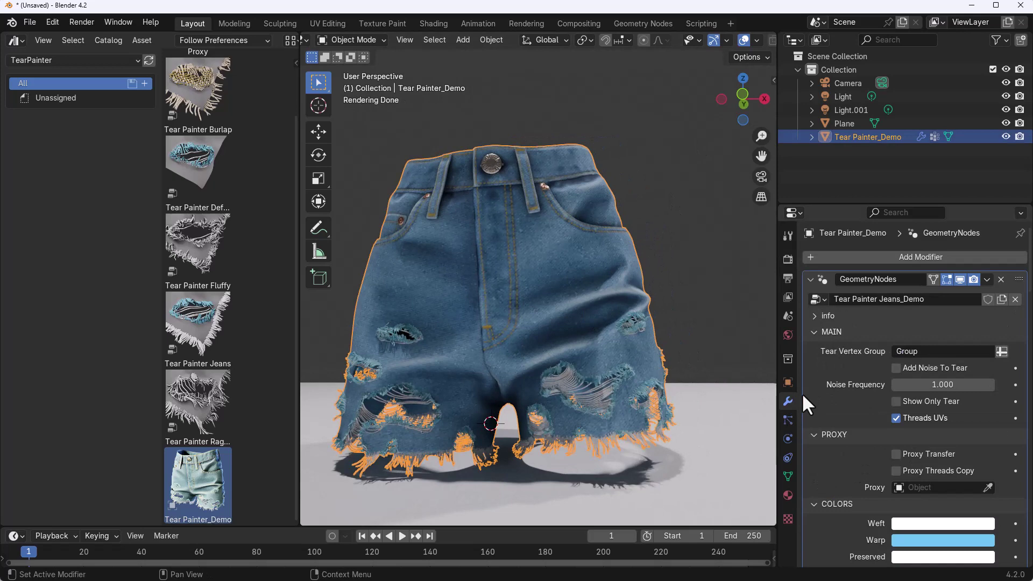
pyautogui.click(1000, 280)
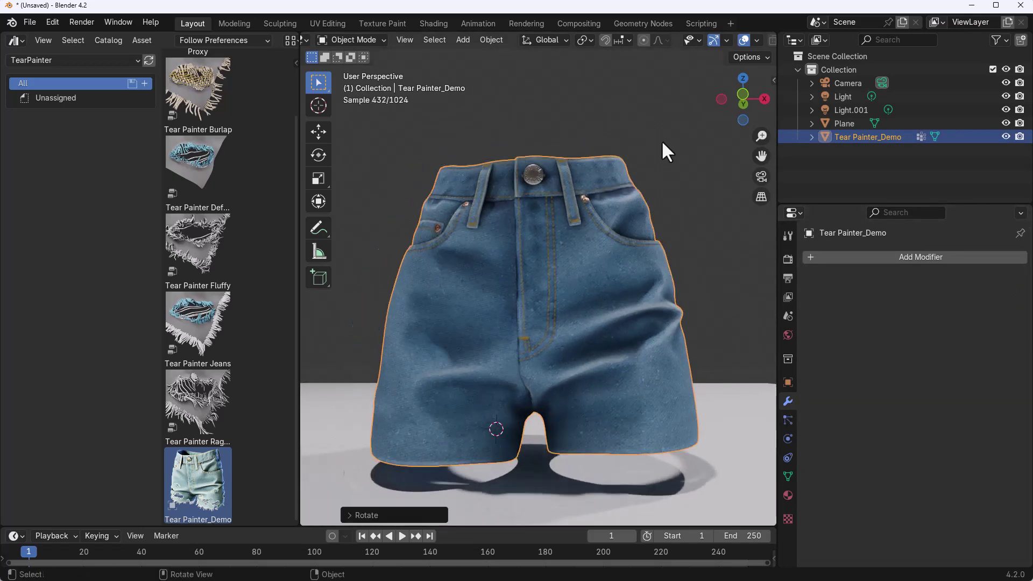
pyautogui.click(661, 140)
pyautogui.moveTo(583, 293); pyautogui.dragTo(582, 315, button='middle')
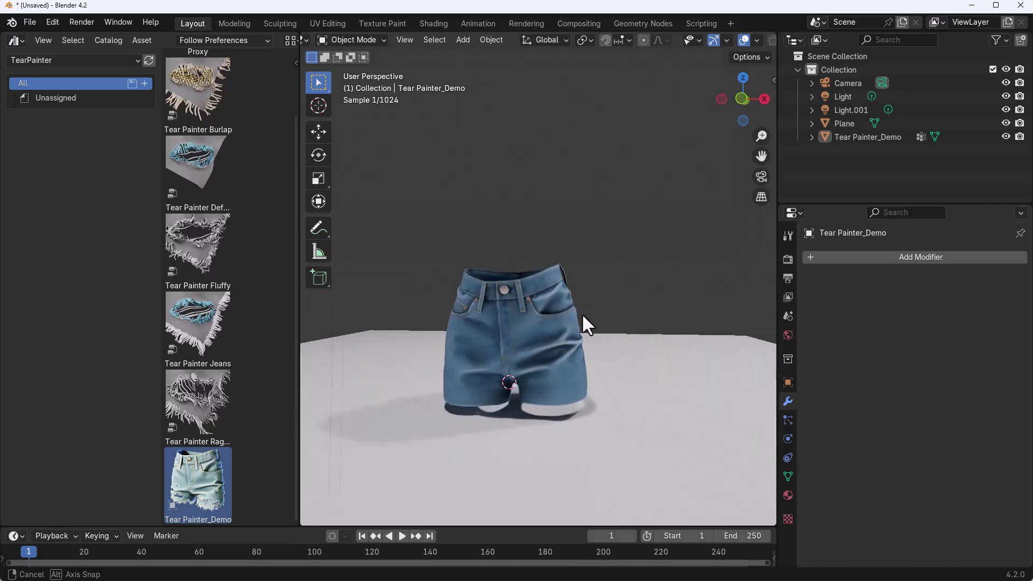
pyautogui.scroll(6, 552, 350)
pyautogui.moveTo(552, 350); pyautogui.dragTo(564, 335, button='middle')
pyautogui.scroll(-2, 554, 343)
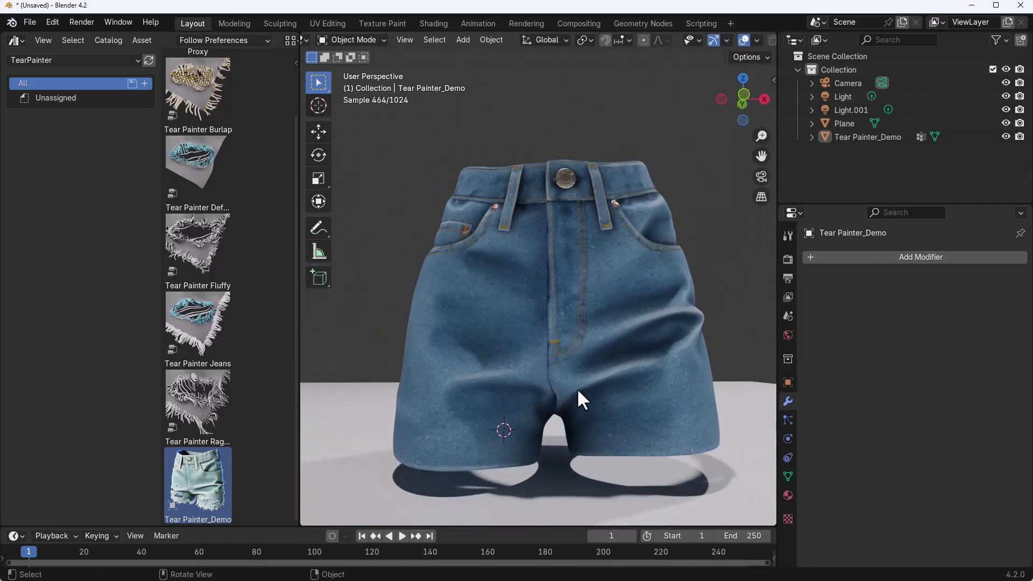
# Apply the Tear Painter Ragged asset to the shorts and look over the frayed edges with the shorts deselected
pyautogui.click(556, 305)
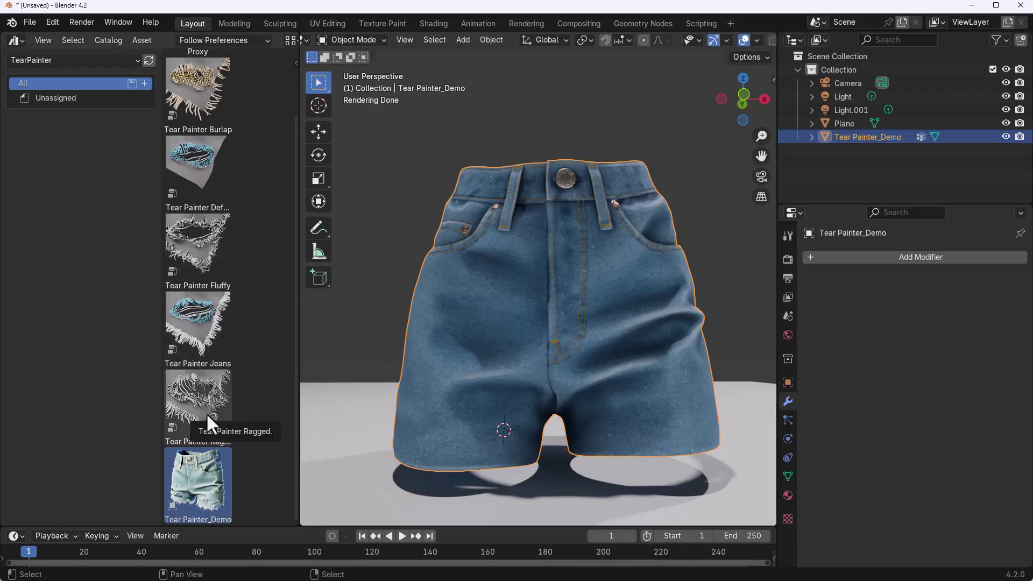
pyautogui.moveTo(205, 412)
pyautogui.mouseDown()
pyautogui.moveTo(555, 412)
pyautogui.moveTo(523, 291)
pyautogui.moveTo(541, 255)
pyautogui.moveTo(557, 260)
pyautogui.mouseUp()
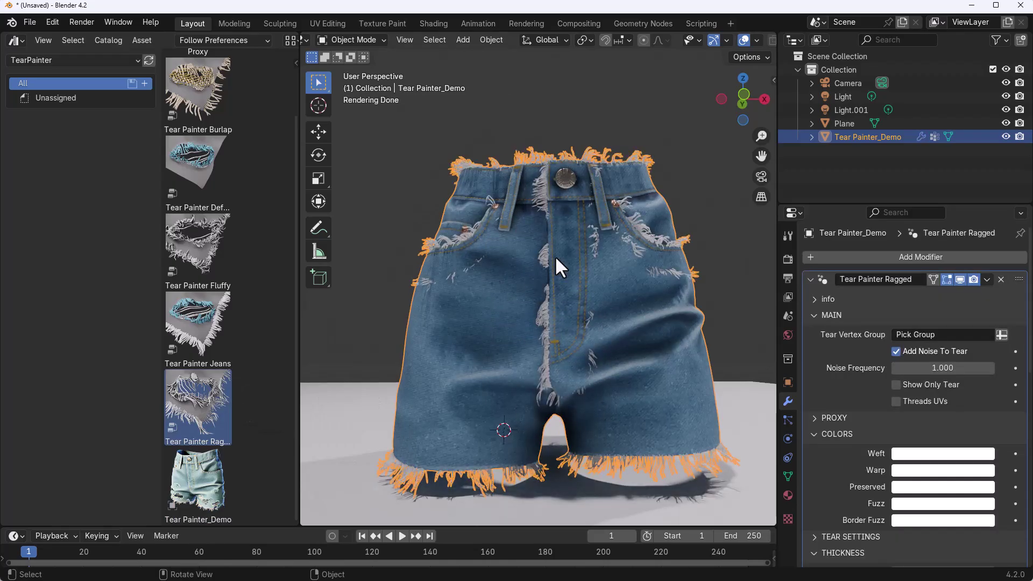
pyautogui.hotkey('alt', 'a')
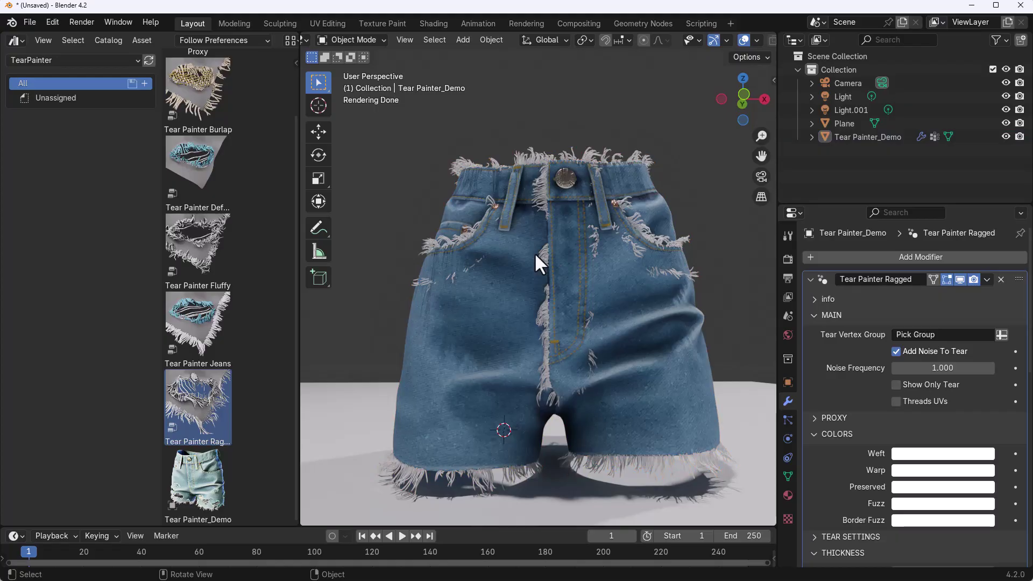
pyautogui.moveTo(649, 266); pyautogui.dragTo(545, 279, button='middle')
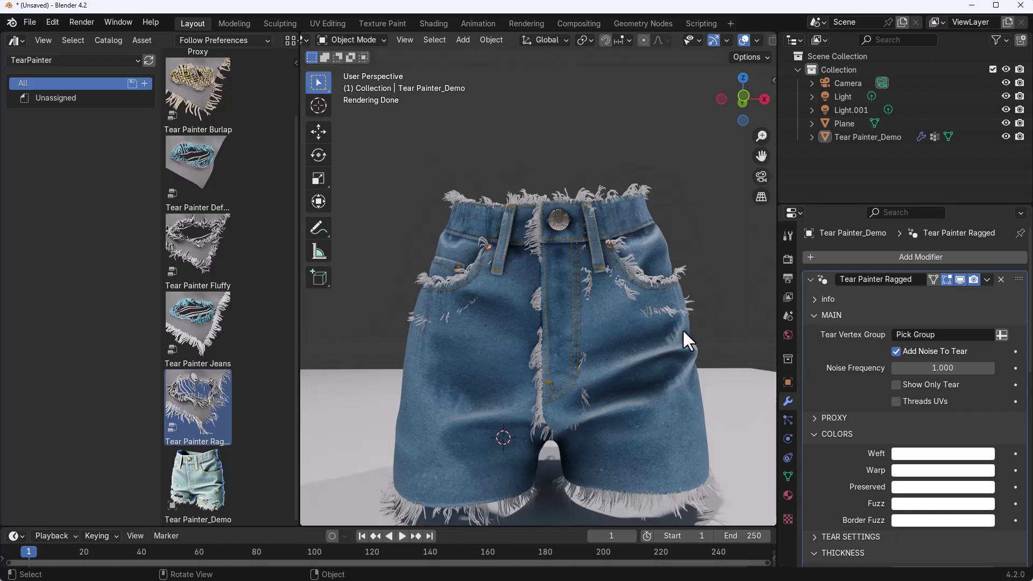
# Set the Tear Painter Ragged modifier's Tear Vertex Group to Group
pyautogui.keyDown('shift'); pyautogui.moveTo(662, 442); pyautogui.dragTo(668, 396, button='middle'); pyautogui.keyUp('shift')
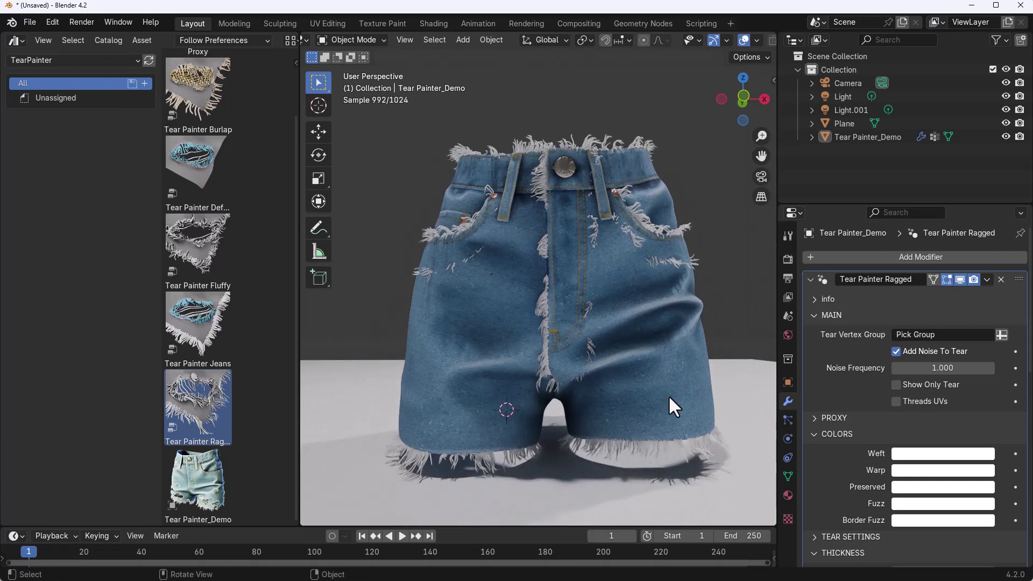
pyautogui.click(925, 334)
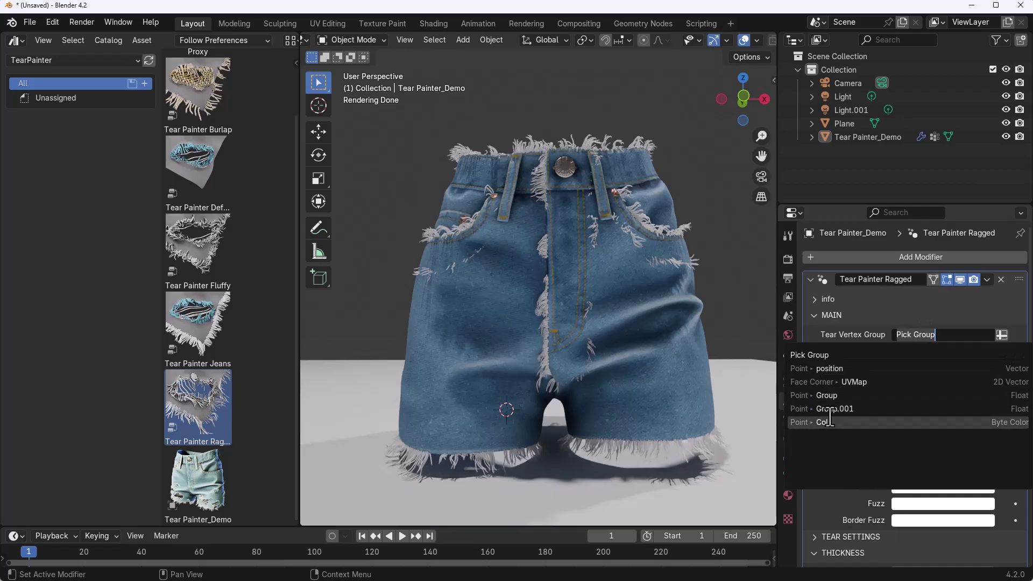
pyautogui.click(825, 395)
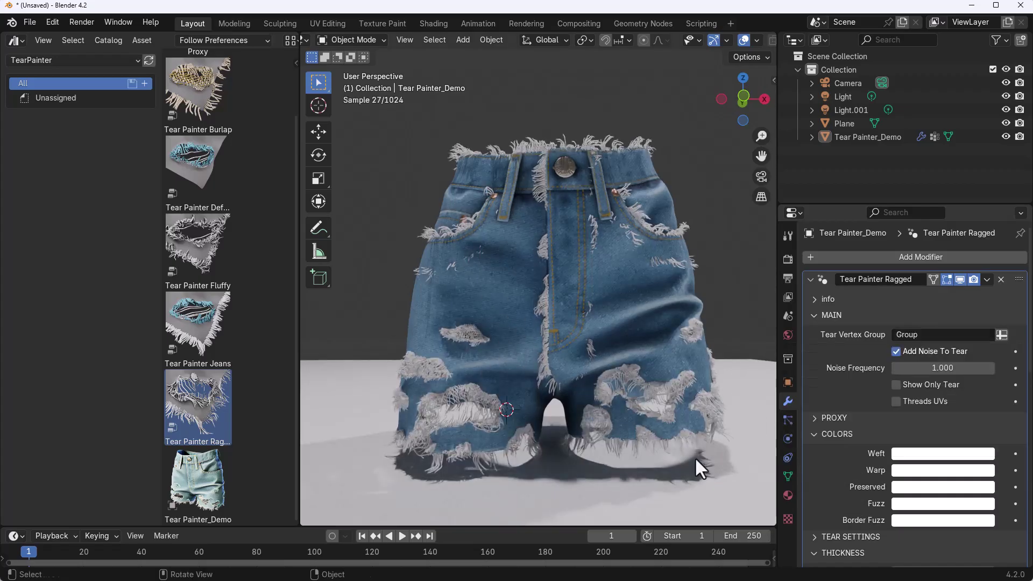
# Try Group.001 as the Tear Vertex Group and switch it back to Group
pyautogui.click(928, 334)
pyautogui.click(844, 396)
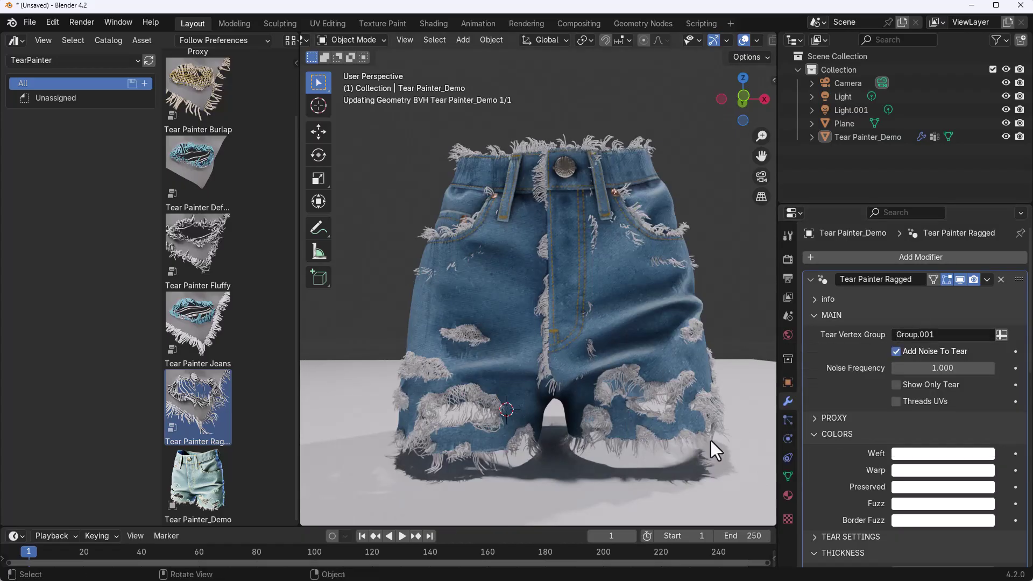
pyautogui.click(929, 335)
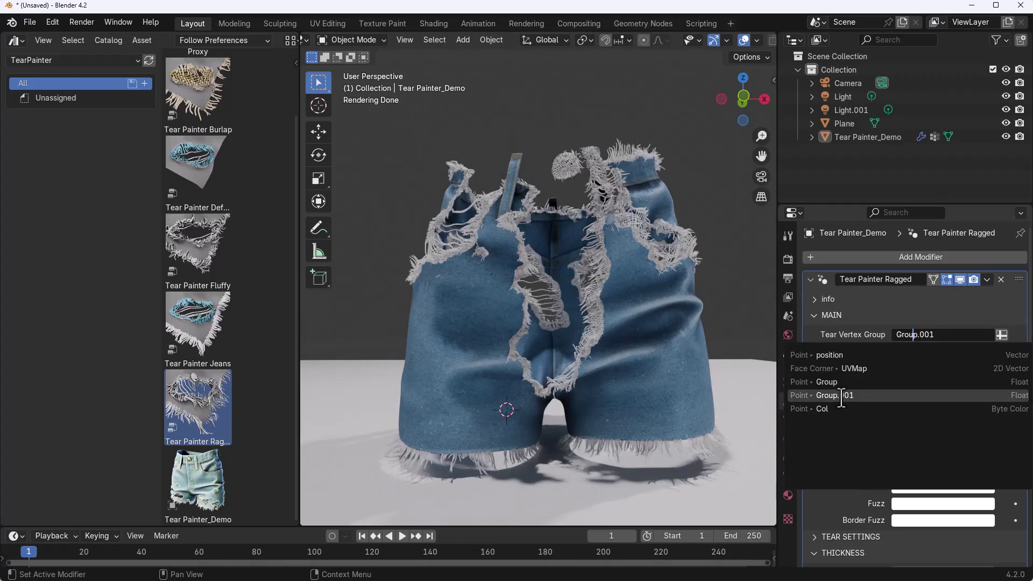
pyautogui.click(844, 383)
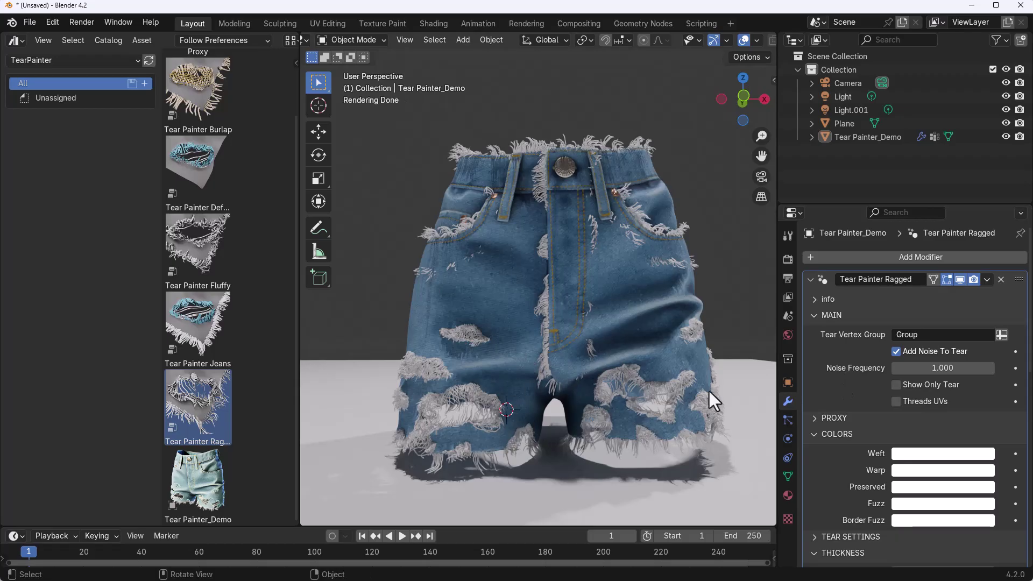
# Set the Border Fuzz mask vertex group of the Tear Painter Ragged modifier to Group.001
pyautogui.scroll(-15, 883, 416)
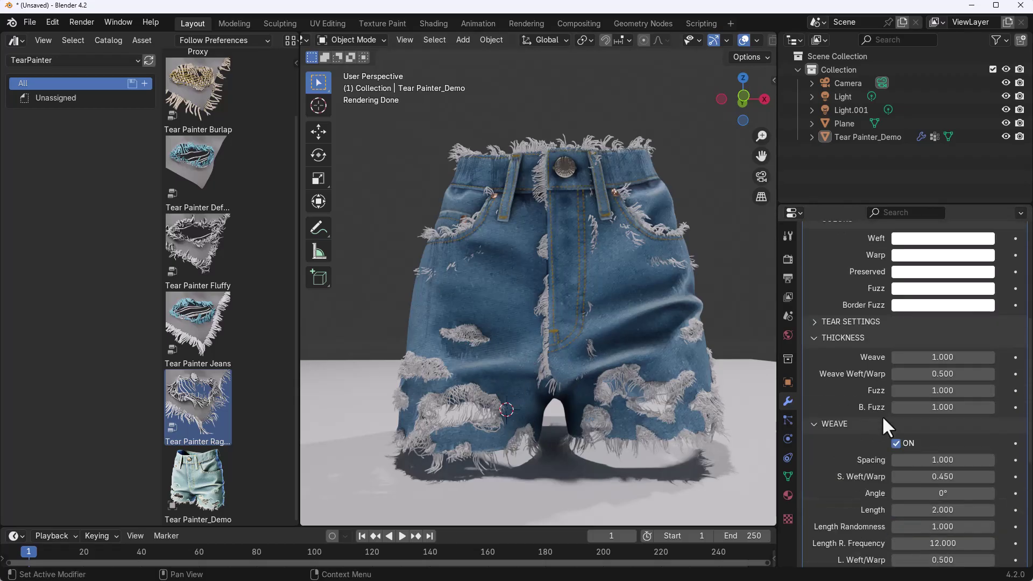
pyautogui.scroll(-2, 882, 425)
pyautogui.click(846, 454)
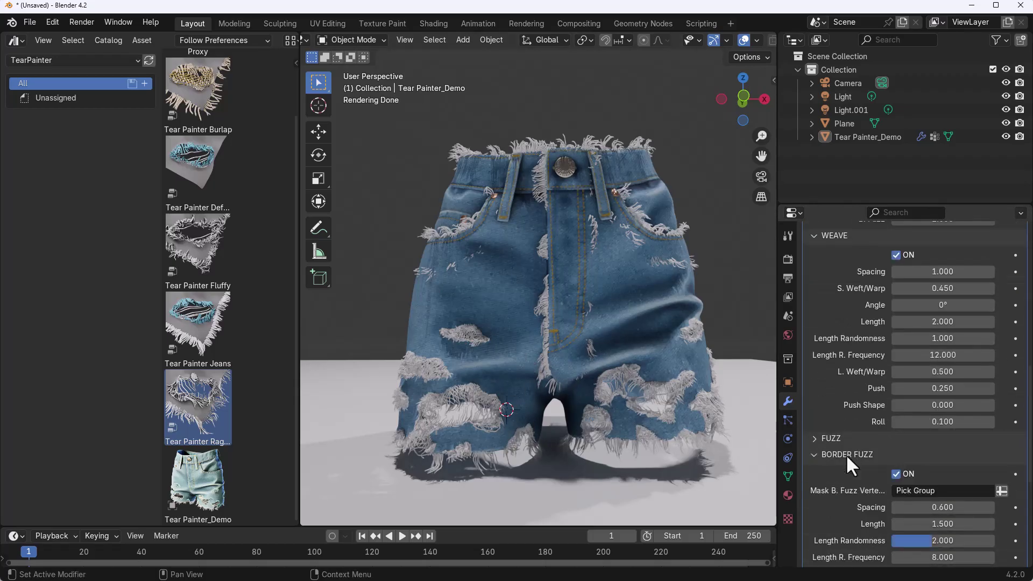
pyautogui.click(938, 491)
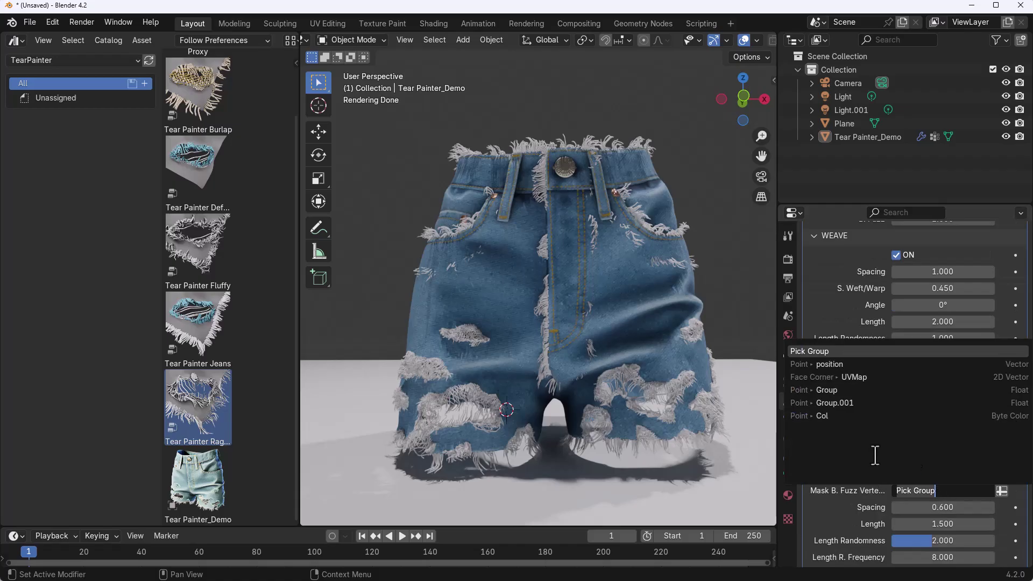
pyautogui.click(861, 403)
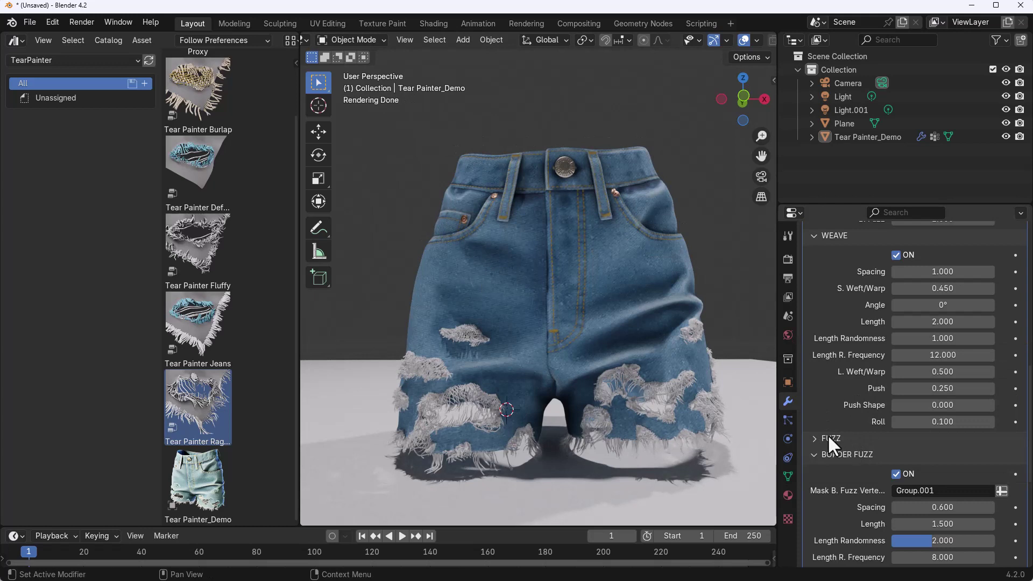
# Make Group.001 the shorts' active vertex group and switch them to Weight Paint mode
pyautogui.click(789, 477)
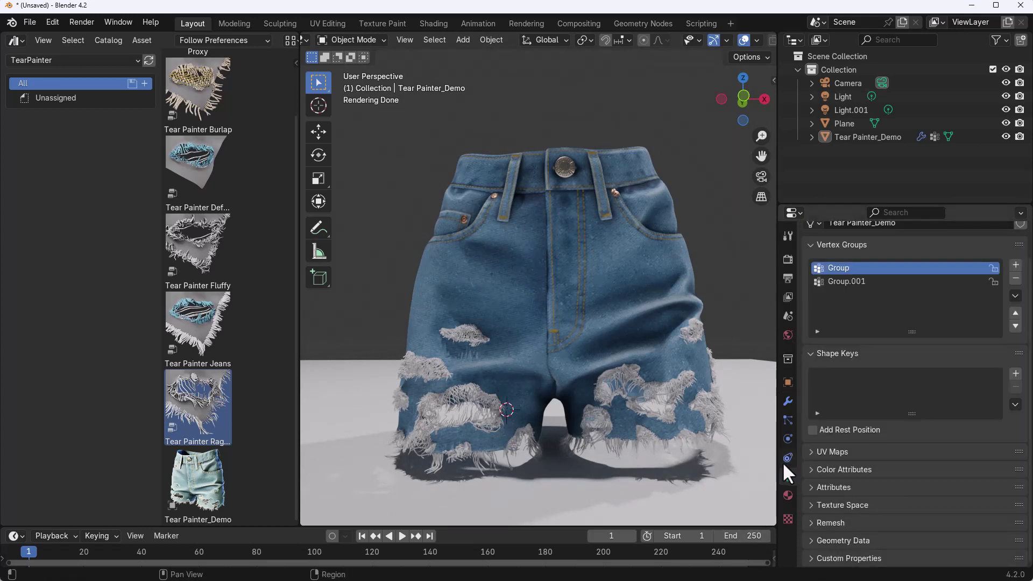
pyautogui.click(856, 282)
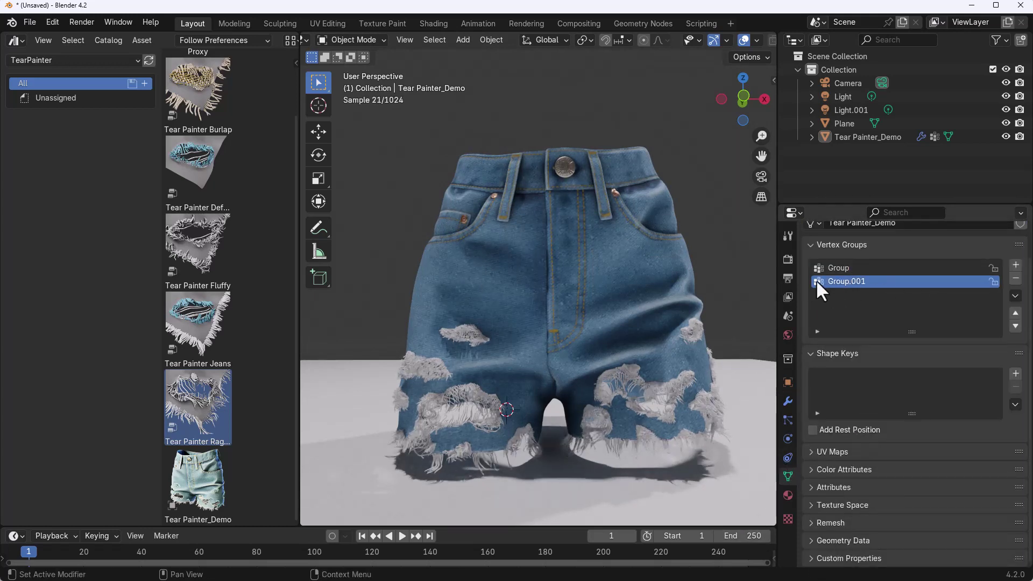
pyautogui.click(360, 41)
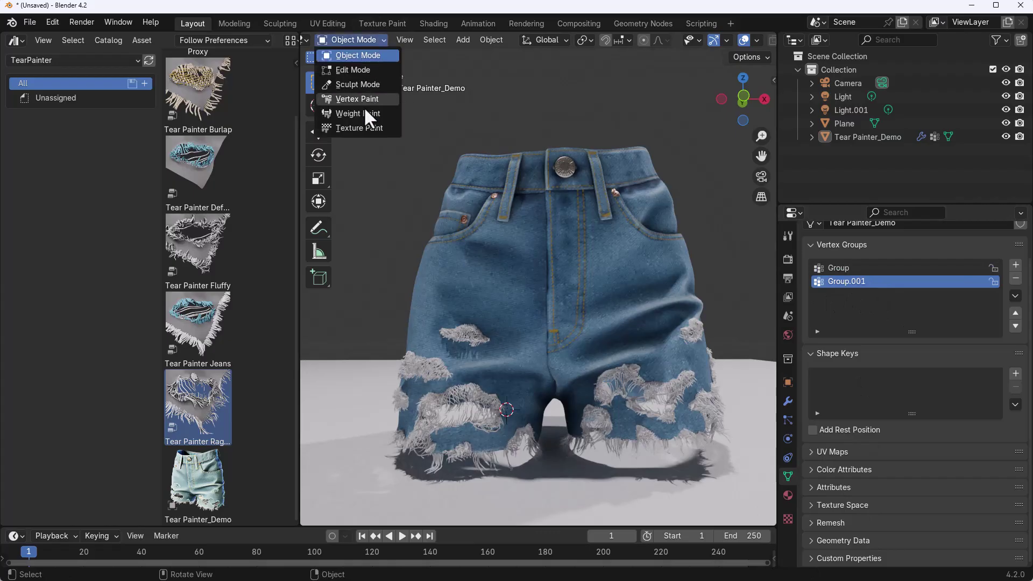
pyautogui.click(353, 103)
pyautogui.scroll(-2, 510, 366)
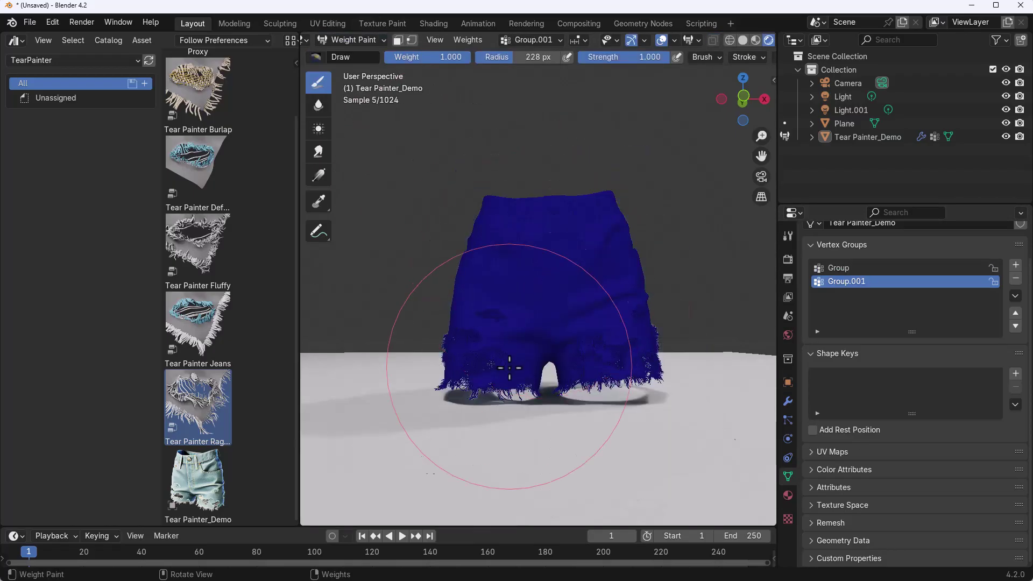
# Paint Group.001 along the front hem of one leg with the Draw brush at weight 1.000 to mask out its border fuzz
pyautogui.scroll(8, 509, 369)
pyautogui.keyDown('shift'); pyautogui.moveTo(533, 413); pyautogui.dragTo(550, 376, button='middle'); pyautogui.keyUp('shift')
pyautogui.scroll(-3, 556, 362)
pyautogui.moveTo(539, 368); pyautogui.dragTo(536, 370)
pyautogui.moveTo(537, 371)
pyautogui.keyDown('ctrl'); pyautogui.mouseDown(button='middle')
pyautogui.moveTo(560, 280)
pyautogui.moveTo(551, 337)
pyautogui.mouseUp(button='middle'); pyautogui.keyUp('ctrl')
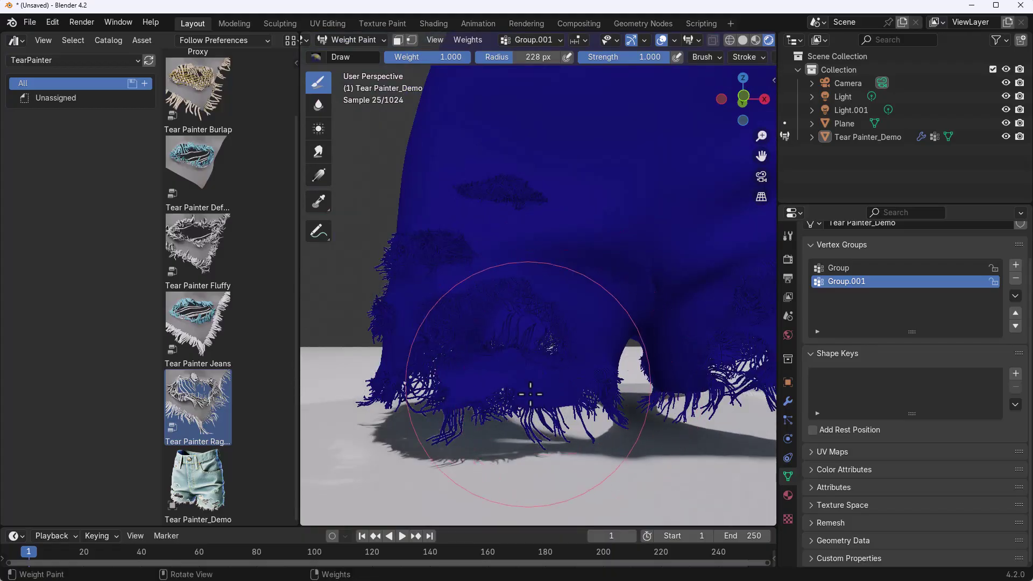
pyautogui.click(582, 408)
pyautogui.click(466, 408)
pyautogui.click(525, 397)
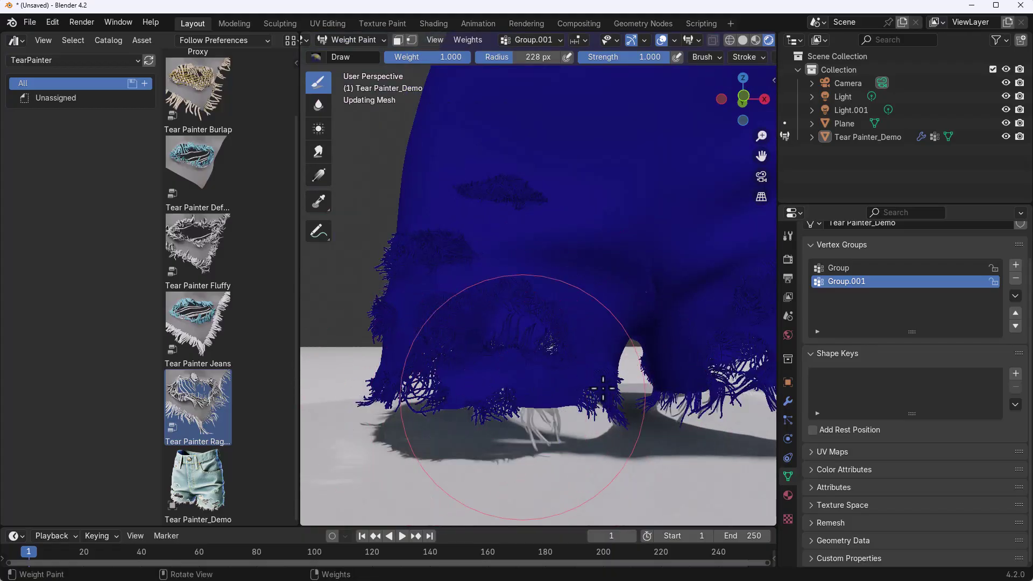
pyautogui.click(505, 392)
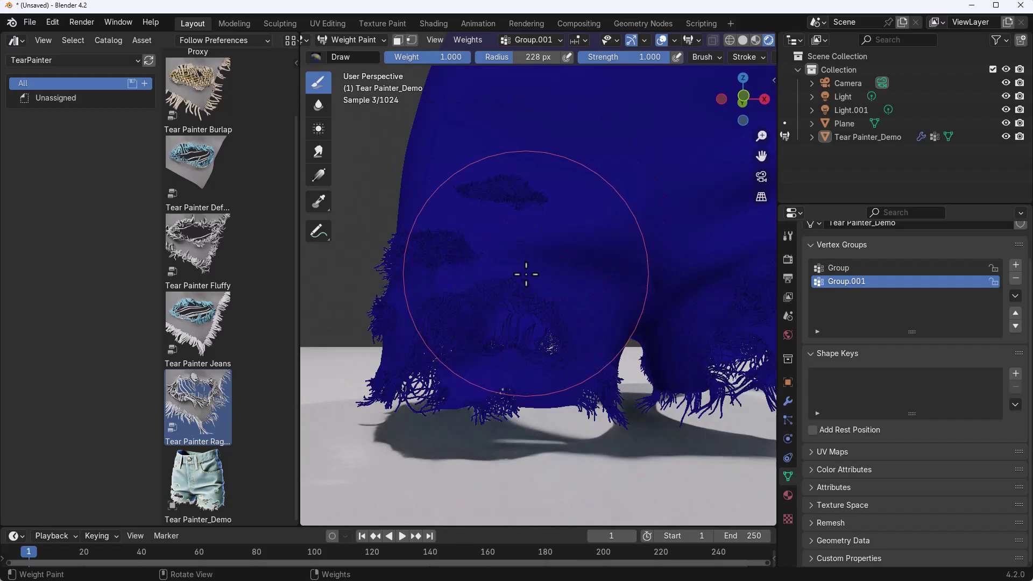
# Continue painting Group.001 at weight 1.000 around the side of the shorts' hem and onto the other leg to mask out border fuzz
pyautogui.moveTo(524, 274)
pyautogui.mouseDown(button='middle')
pyautogui.moveTo(623, 288)
pyautogui.moveTo(581, 286)
pyautogui.moveTo(628, 307)
pyautogui.moveTo(584, 293)
pyautogui.moveTo(499, 318)
pyautogui.mouseUp(button='middle')
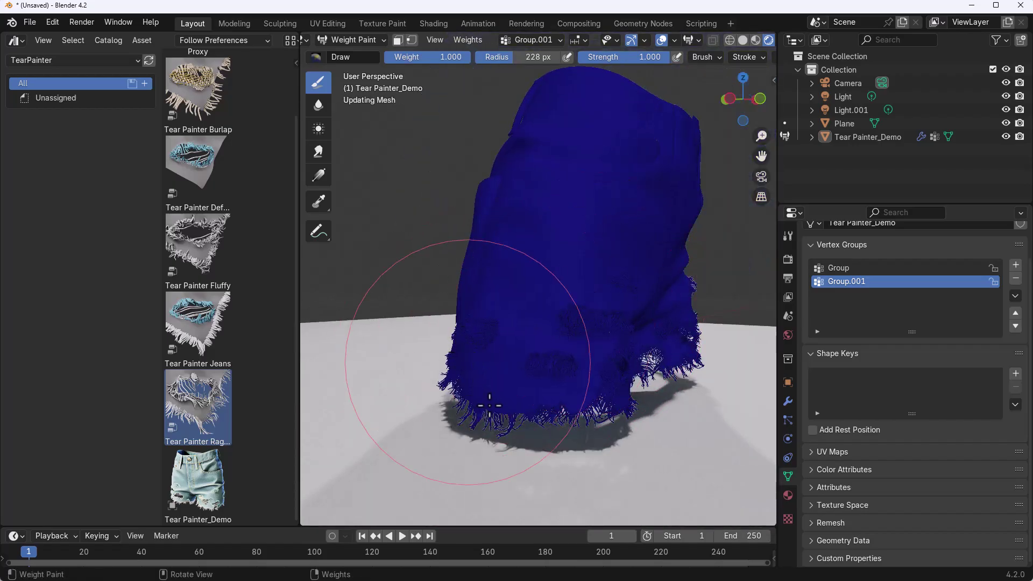
pyautogui.click(474, 396)
pyautogui.click(573, 409)
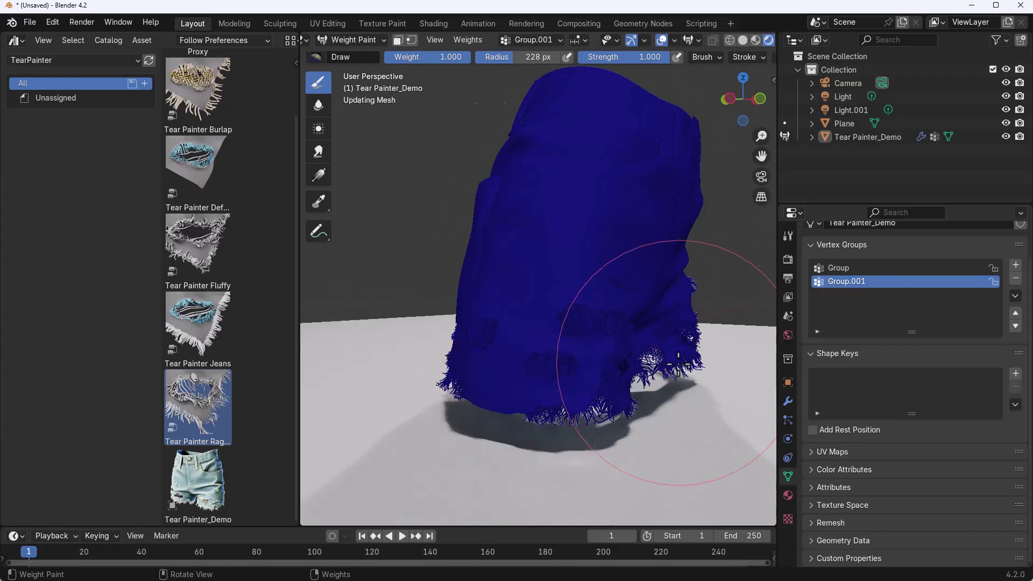
pyautogui.moveTo(679, 360); pyautogui.dragTo(524, 351, button='middle')
pyautogui.scroll(4, 471, 341)
pyautogui.moveTo(419, 331)
pyautogui.keyDown('shift'); pyautogui.mouseDown(button='middle')
pyautogui.moveTo(597, 328)
pyautogui.moveTo(602, 372)
pyautogui.mouseUp(button='middle'); pyautogui.keyUp('shift')
pyautogui.click(508, 339)
pyautogui.scroll(-4, 542, 307)
pyautogui.keyDown('shift'); pyautogui.moveTo(553, 348); pyautogui.dragTo(551, 352, button='middle'); pyautogui.keyUp('shift')
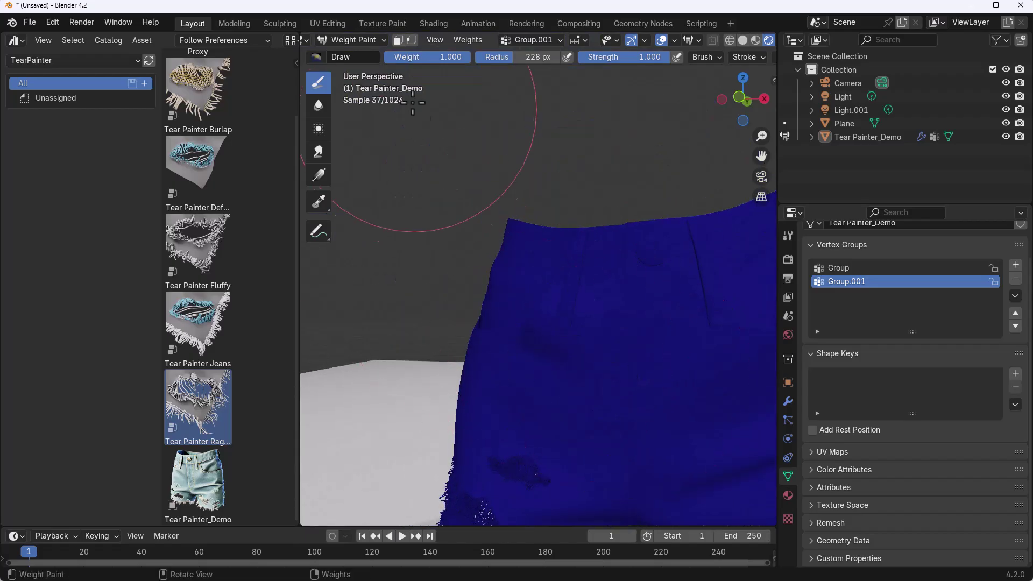
# Paint Group.001 at weight 0.000 with an 86 px Draw brush along the front pocket on the shorts' right side to restore fuzz
pyautogui.moveTo(456, 57); pyautogui.dragTo(384, 58)
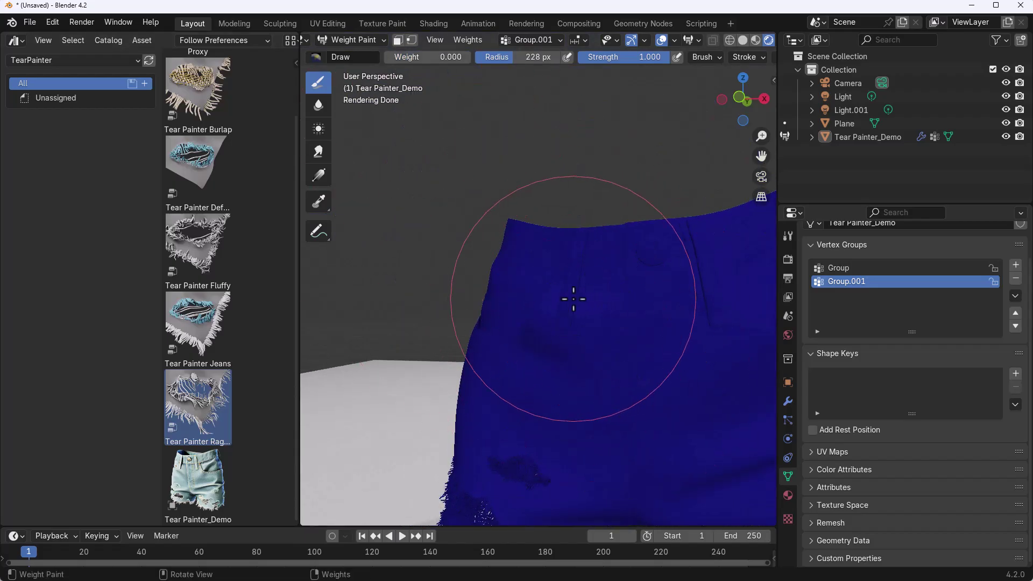
pyautogui.moveTo(574, 298)
pyautogui.mouseDown(button='middle')
pyautogui.moveTo(669, 340)
pyautogui.moveTo(543, 299)
pyautogui.mouseUp(button='middle')
pyautogui.scroll(4, 565, 283)
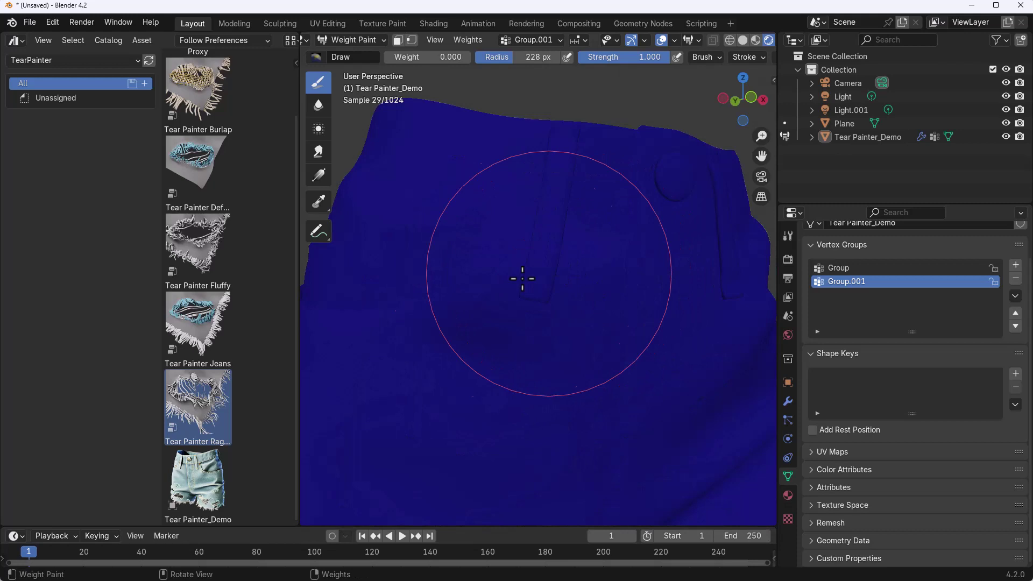
pyautogui.press('[')
pyautogui.press('[')
pyautogui.press('[')
pyautogui.press('[')
pyautogui.press('[')
pyautogui.press('[')
pyautogui.press('[')
pyautogui.press('[')
pyautogui.press('[')
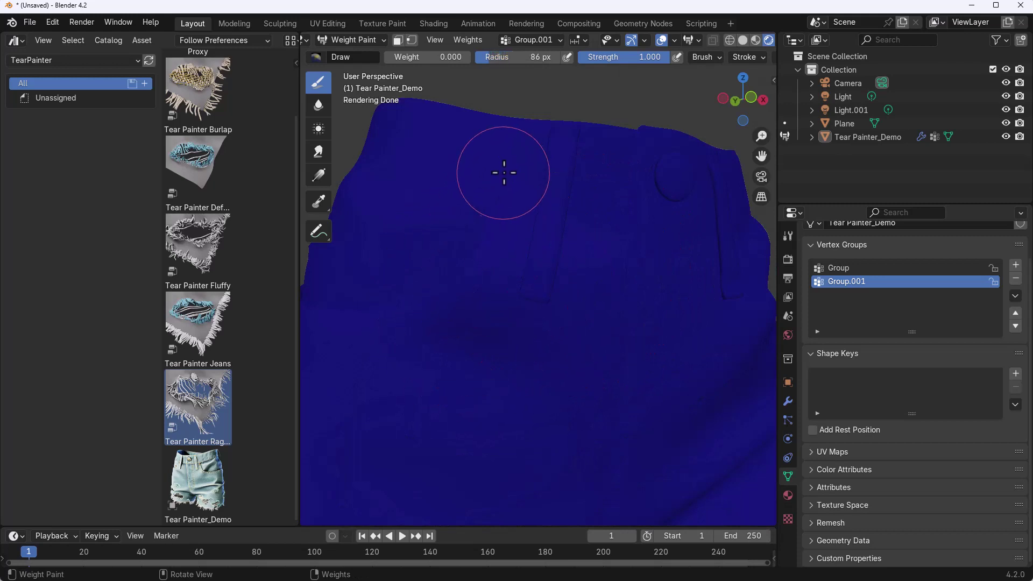
pyautogui.moveTo(507, 168)
pyautogui.mouseDown()
pyautogui.moveTo(505, 217)
pyautogui.moveTo(475, 272)
pyautogui.moveTo(443, 295)
pyautogui.moveTo(324, 319)
pyautogui.mouseUp()
pyautogui.scroll(-4, 628, 346)
# Paint Group.001 at weight 0.000 along the opposite front pocket's opening to restore its border fuzz
pyautogui.scroll(6, 560, 311)
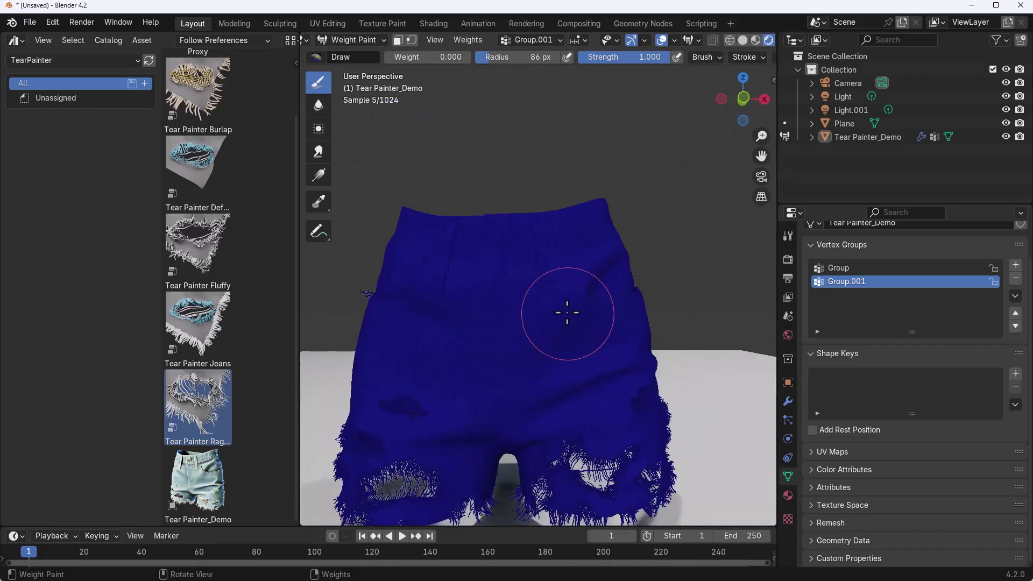
pyautogui.moveTo(396, 161)
pyautogui.mouseDown()
pyautogui.moveTo(429, 295)
pyautogui.moveTo(512, 350)
pyautogui.moveTo(639, 347)
pyautogui.moveTo(719, 325)
pyautogui.mouseUp()
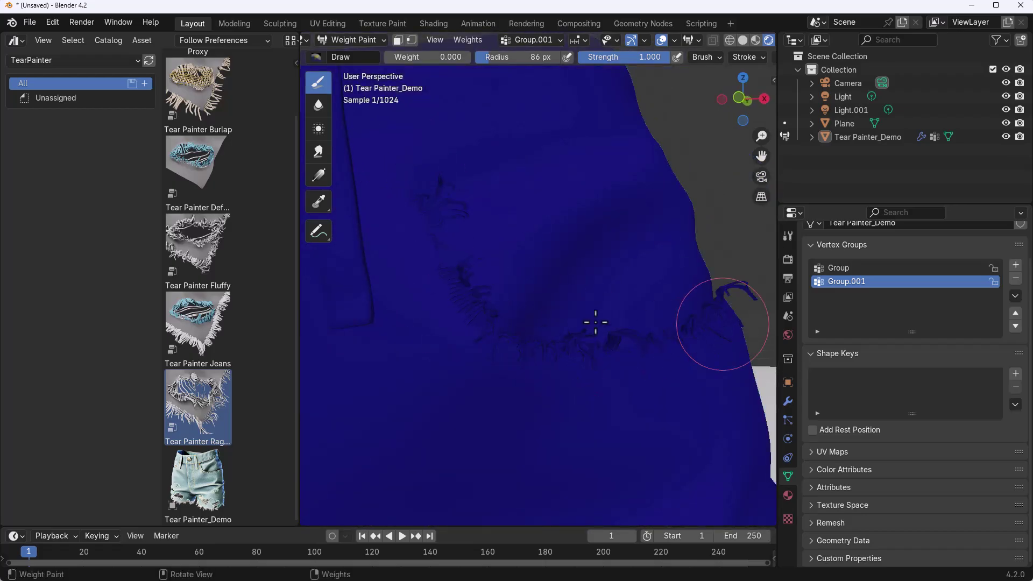
pyautogui.scroll(-5, 596, 322)
pyautogui.moveTo(464, 330)
pyautogui.mouseDown(button='middle')
pyautogui.moveTo(504, 333)
pyautogui.moveTo(495, 329)
pyautogui.mouseUp(button='middle')
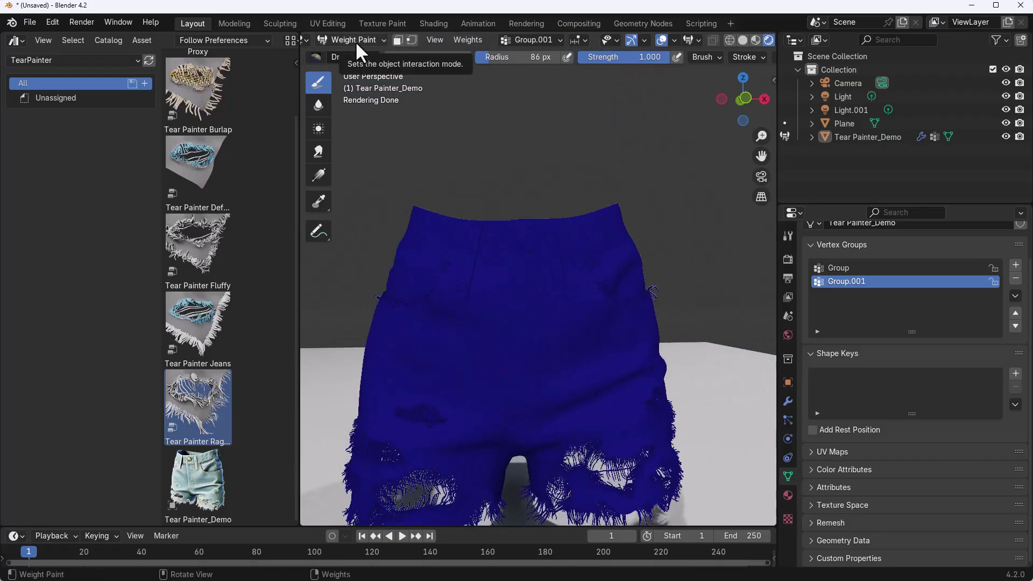
# Make Group the shorts' active vertex group and return the shorts to Object Mode
pyautogui.click(838, 268)
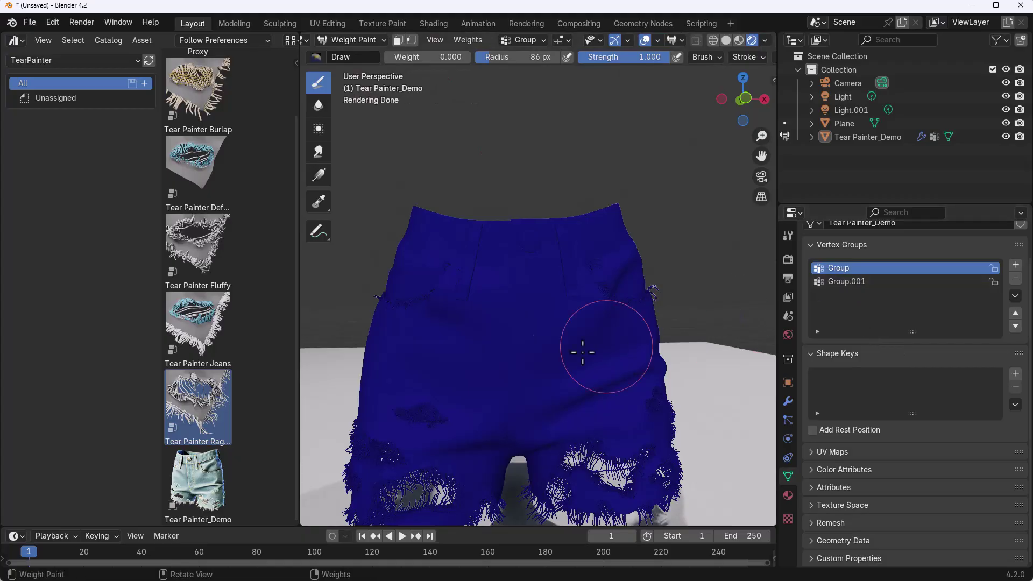
pyautogui.scroll(2, 527, 369)
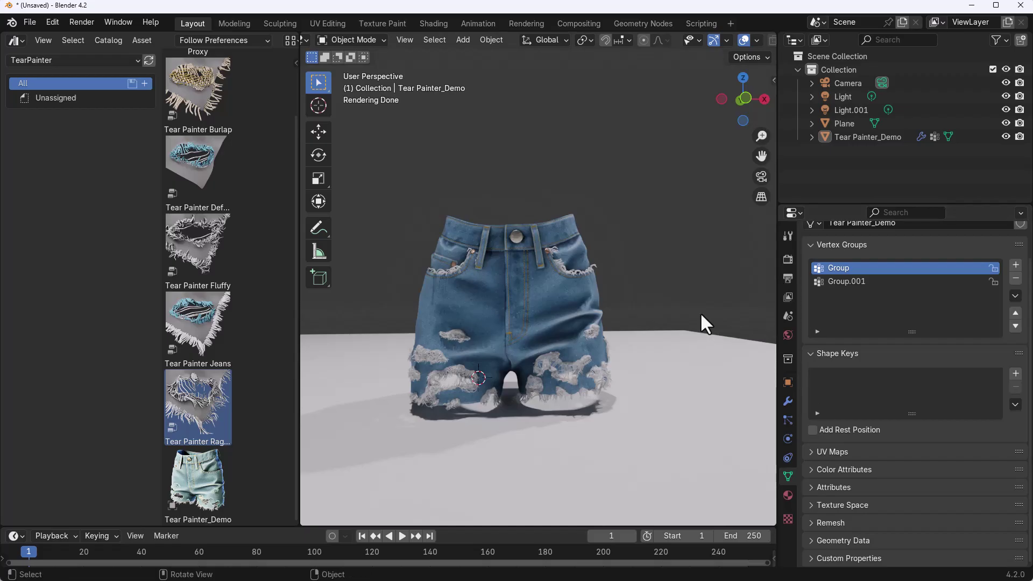
pyautogui.scroll(5, 570, 342)
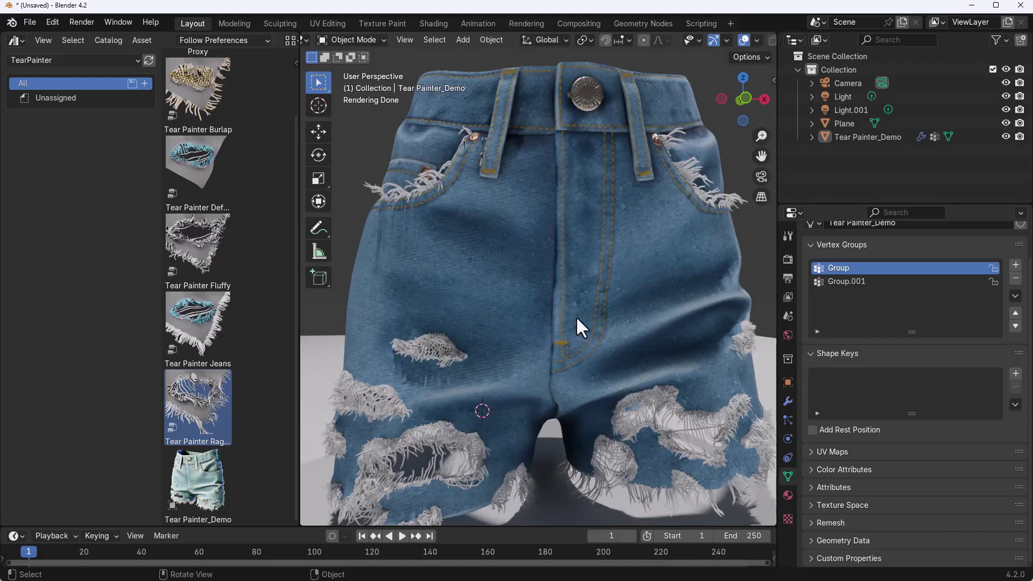
# Select the shorts and add a third vertex group named New
pyautogui.click(590, 273)
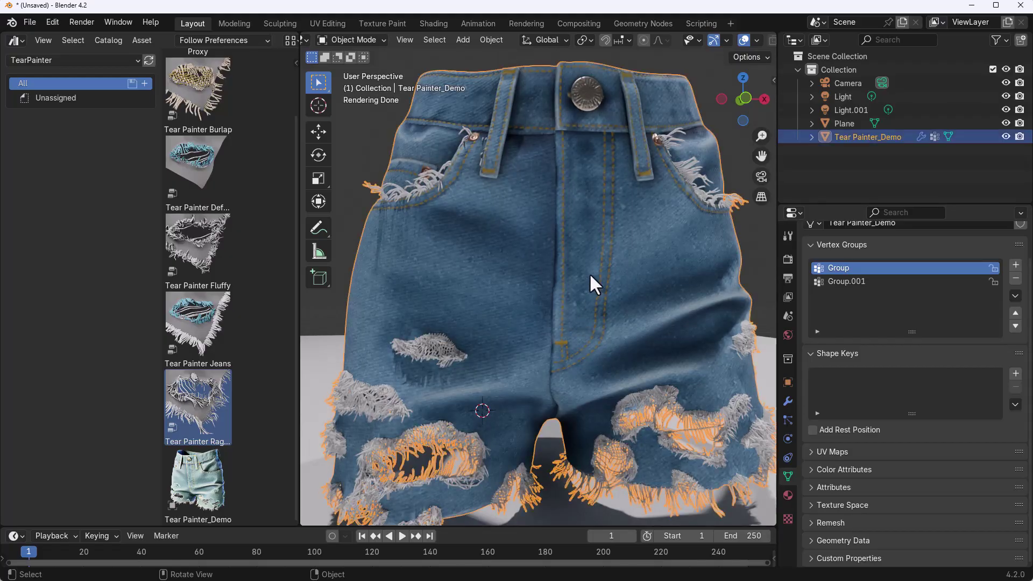
pyautogui.click(1016, 266)
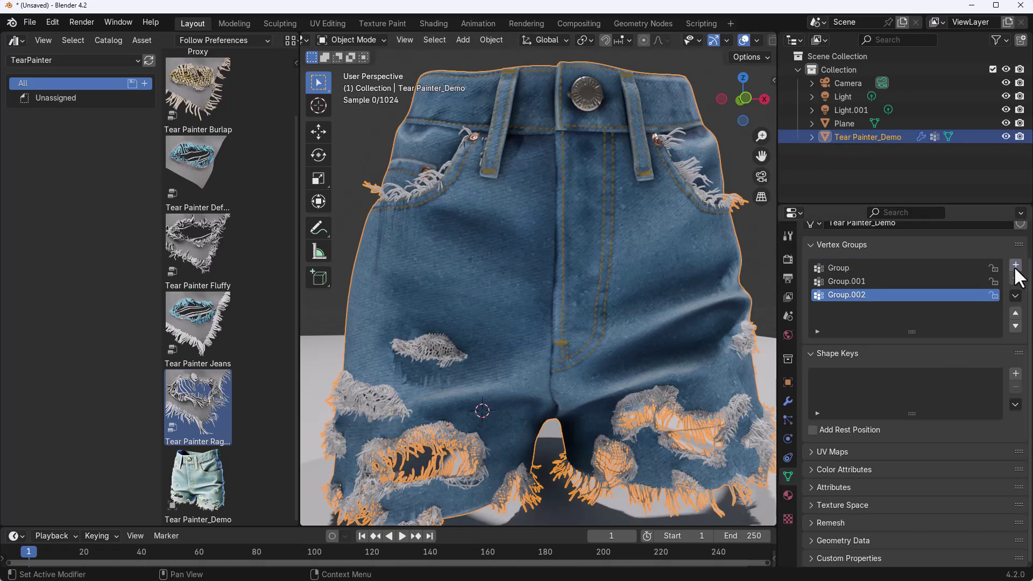
pyautogui.doubleClick(857, 293)
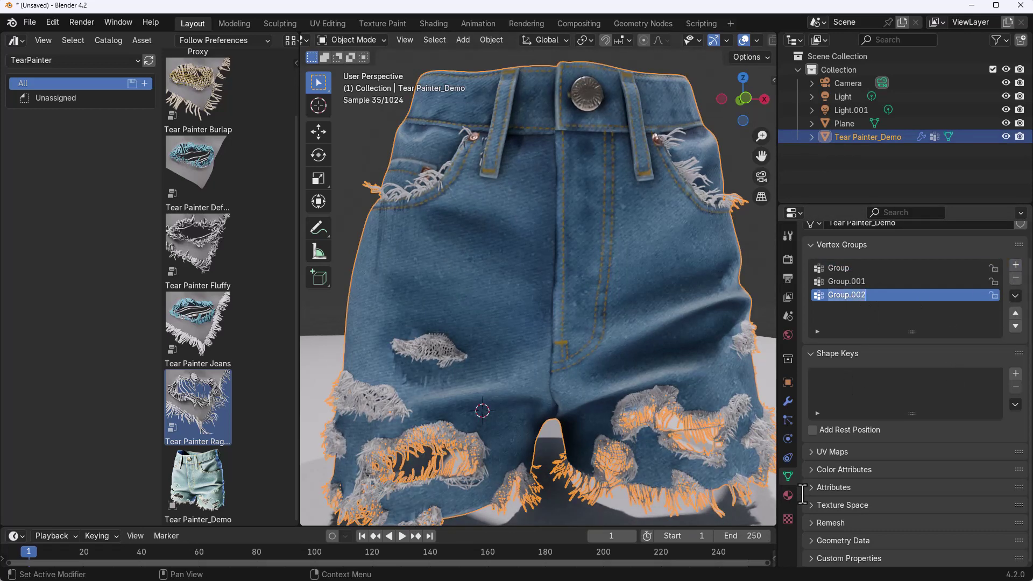
pyautogui.write('New')
pyautogui.press('Return')
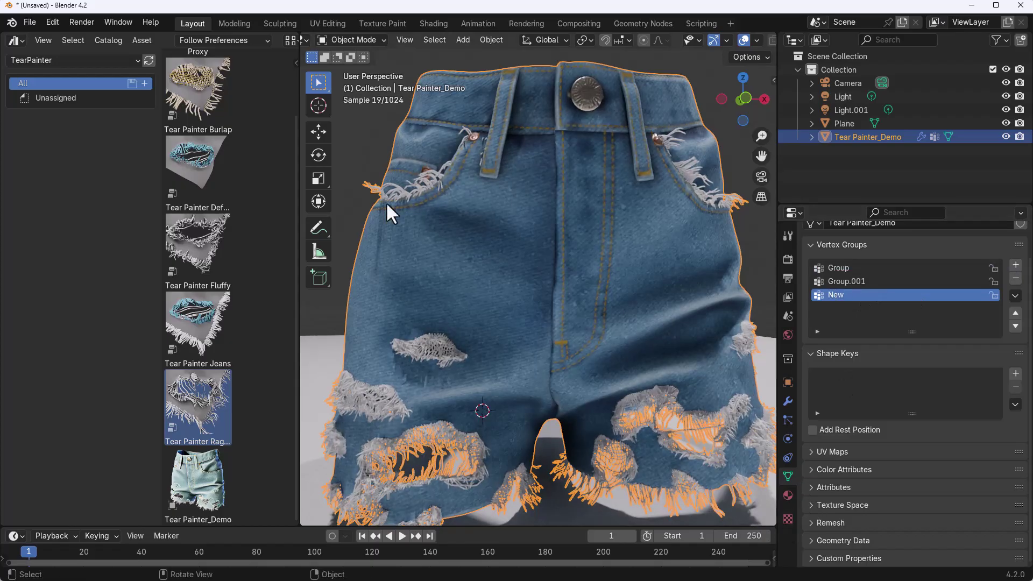
# Apply the Tear Painter Default asset to the shorts and collapse the Tear Painter Ragged modifier's settings
pyautogui.keyDown('shift'); pyautogui.moveTo(547, 306); pyautogui.dragTo(509, 391, button='middle'); pyautogui.keyUp('shift')
pyautogui.click(605, 138)
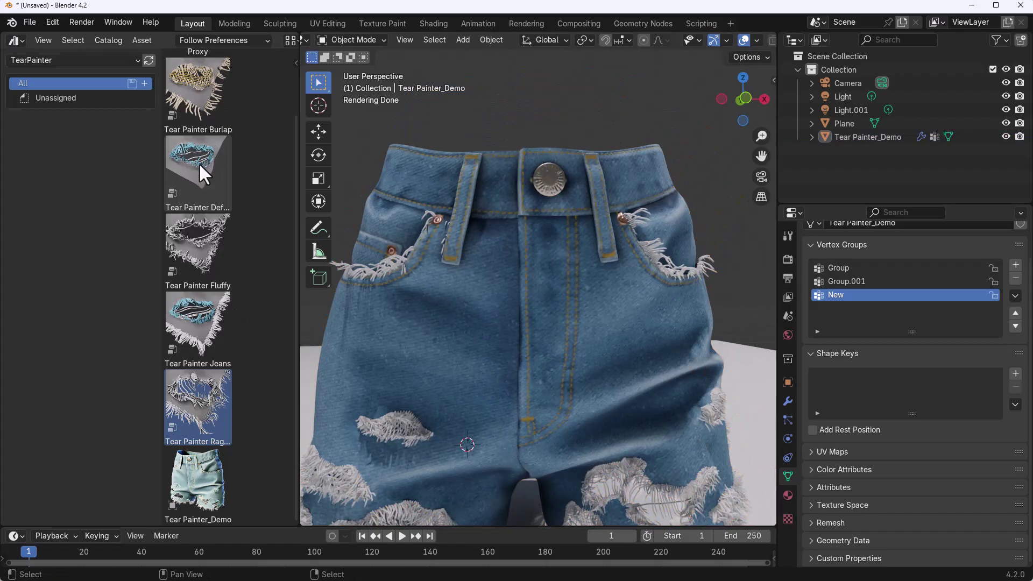
pyautogui.moveTo(210, 162)
pyautogui.mouseDown()
pyautogui.moveTo(512, 272)
pyautogui.moveTo(545, 280)
pyautogui.moveTo(554, 252)
pyautogui.moveTo(569, 322)
pyautogui.moveTo(563, 289)
pyautogui.mouseUp()
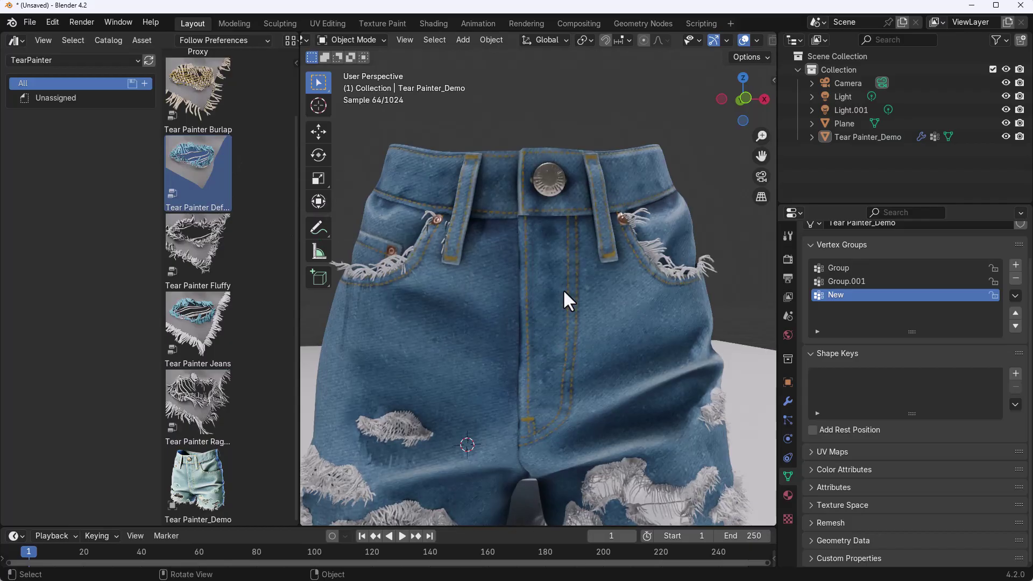
pyautogui.click(787, 401)
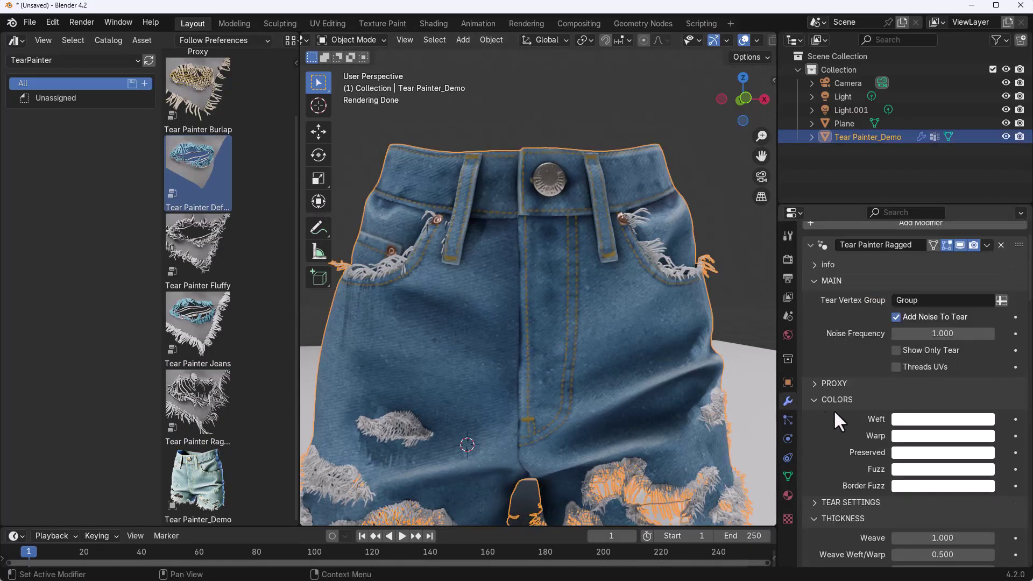
pyautogui.scroll(3, 833, 377)
pyautogui.scroll(1, 832, 357)
pyautogui.click(809, 279)
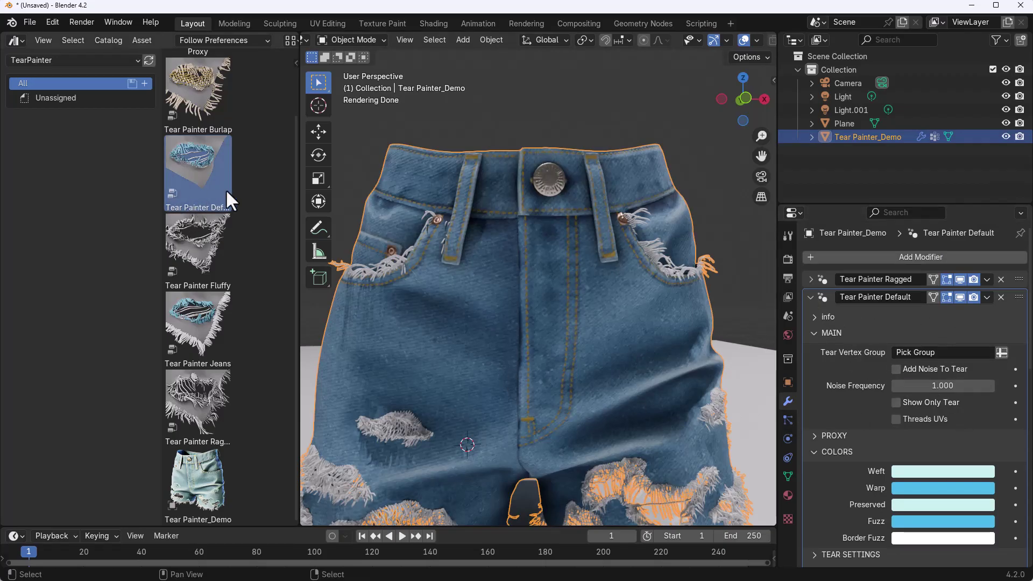
# Hide Tear Painter Ragged in the viewport and give Tear Painter Default the Tear Vertex Group New with Add Noise To Tear enabled
pyautogui.click(912, 352)
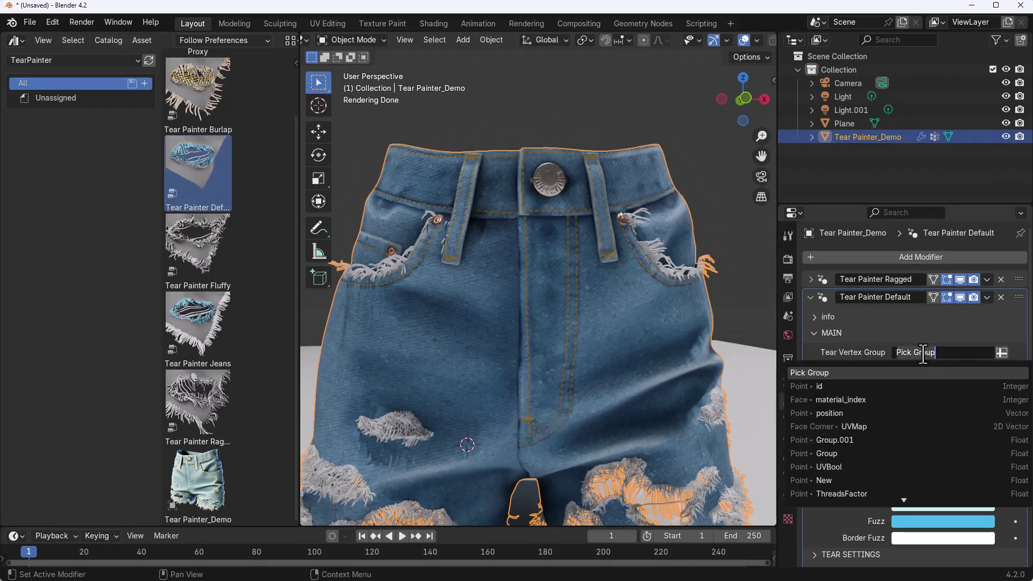
pyautogui.click(849, 481)
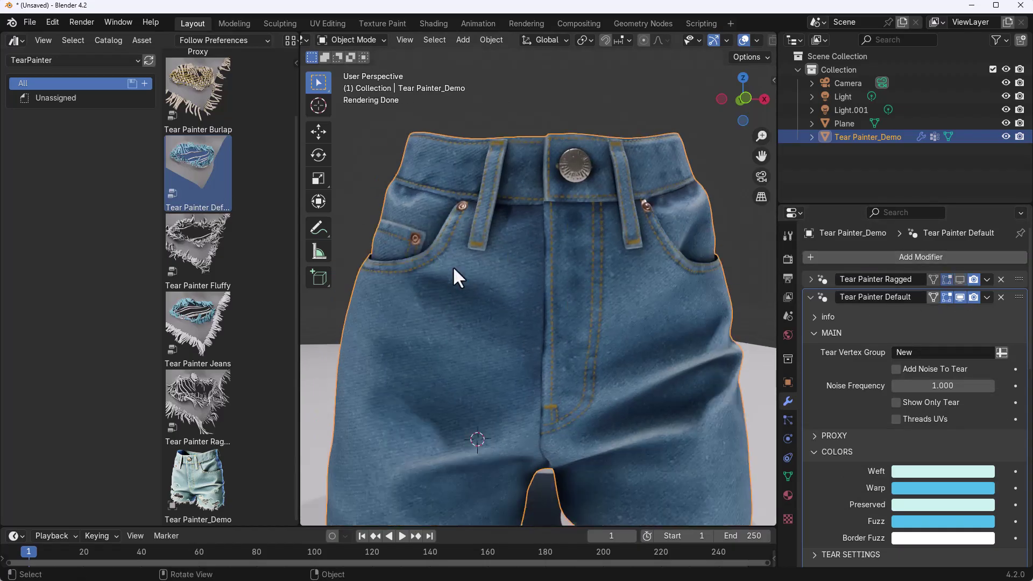
pyautogui.click(901, 370)
# Weight-paint the New group at weight 1.000 with a 49 px brush to make tears below both front pockets, returning to Object Mode
pyautogui.hotkey('ctrl', 'Tab')
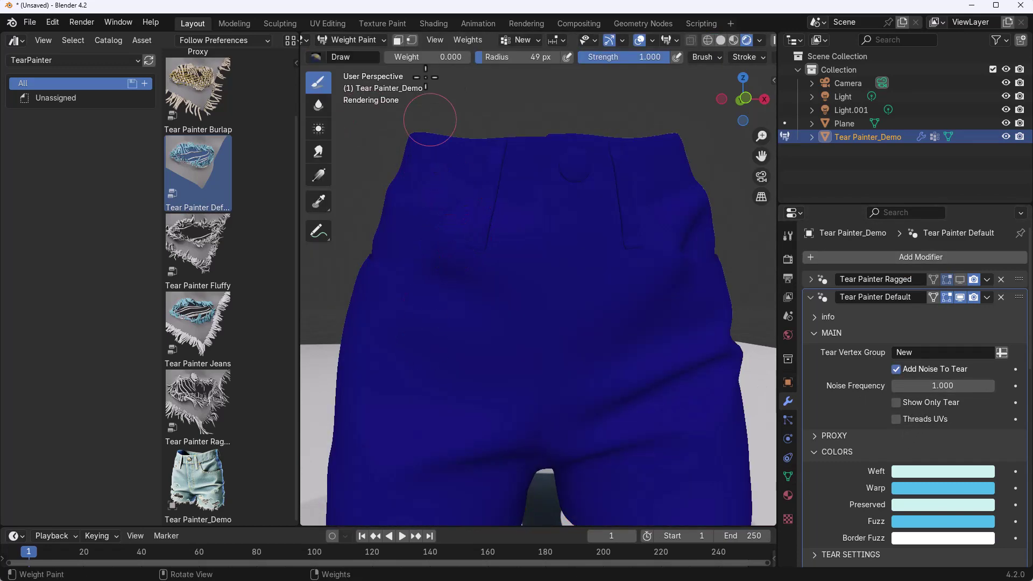
pyautogui.moveTo(407, 58); pyautogui.dragTo(457, 57)
pyautogui.moveTo(410, 396)
pyautogui.mouseDown()
pyautogui.moveTo(459, 316)
pyautogui.moveTo(408, 351)
pyautogui.moveTo(457, 328)
pyautogui.mouseUp()
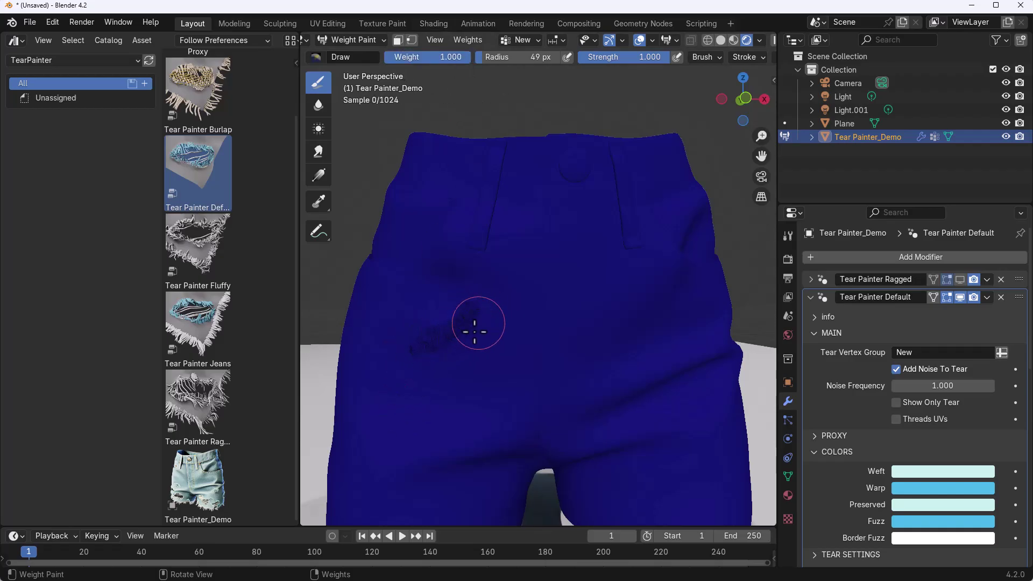
pyautogui.moveTo(434, 363); pyautogui.dragTo(490, 350)
pyautogui.moveTo(630, 294)
pyautogui.mouseDown()
pyautogui.moveTo(680, 316)
pyautogui.moveTo(626, 310)
pyautogui.mouseUp()
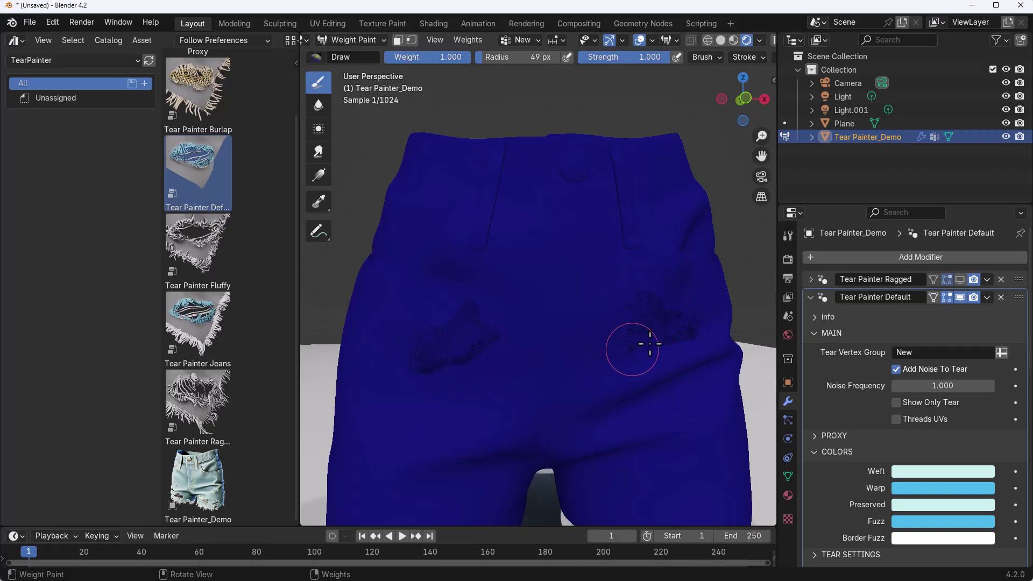
pyautogui.moveTo(432, 410); pyautogui.dragTo(524, 369, button='middle')
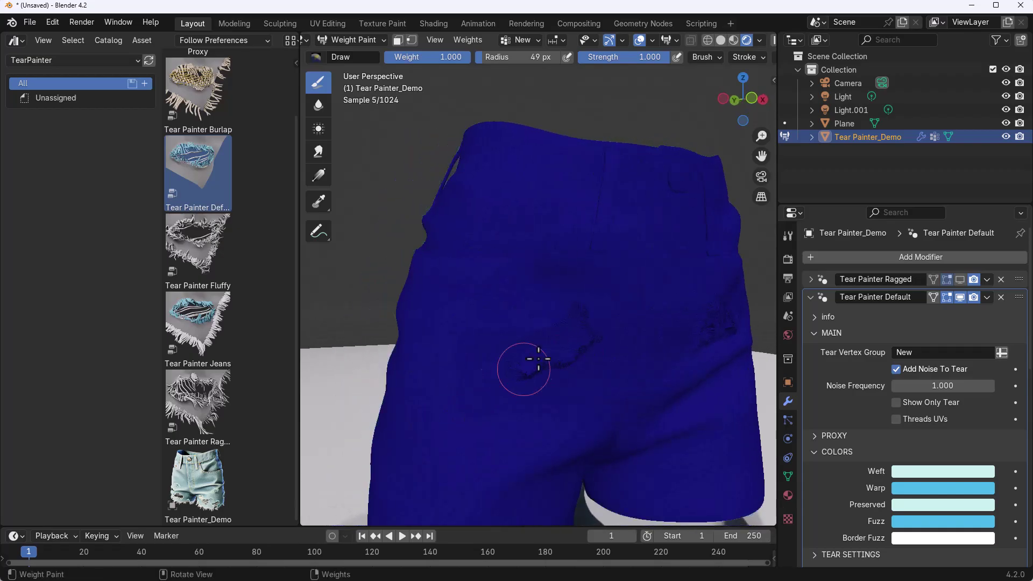
pyautogui.moveTo(535, 337)
pyautogui.mouseDown()
pyautogui.moveTo(512, 309)
pyautogui.moveTo(487, 332)
pyautogui.mouseUp()
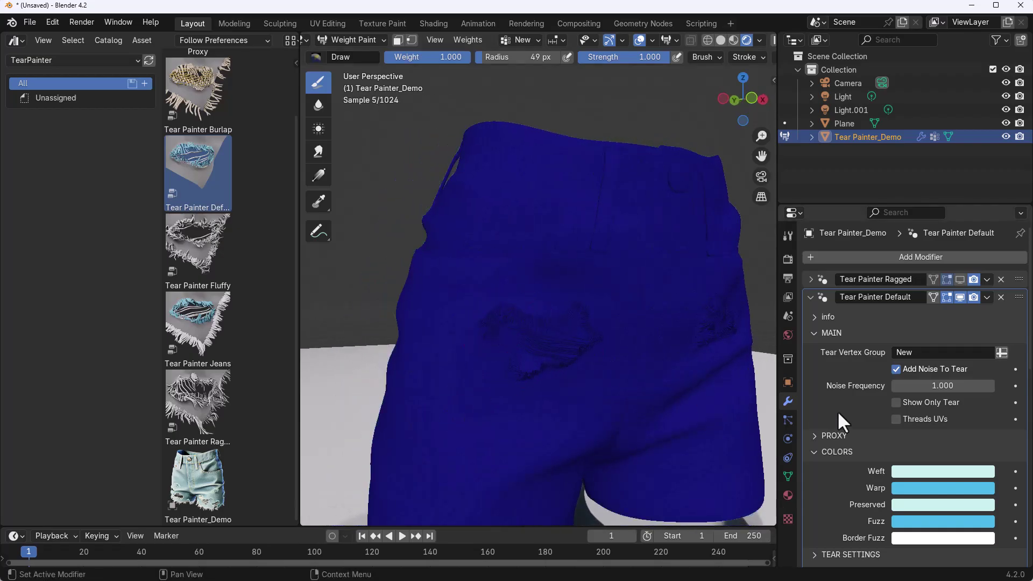
pyautogui.click(350, 41)
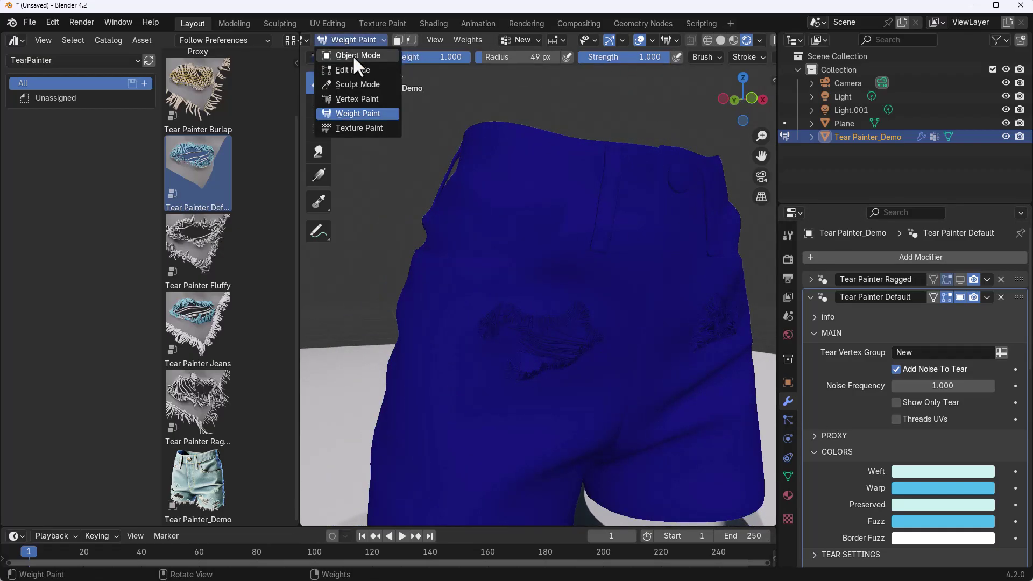
pyautogui.click(353, 53)
pyautogui.moveTo(540, 314); pyautogui.dragTo(599, 405, button='middle')
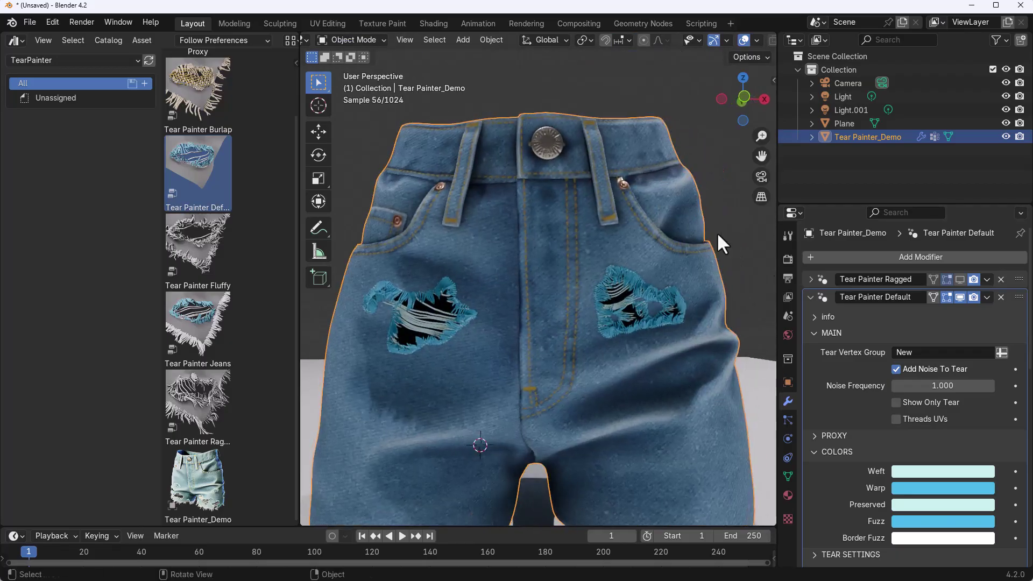
# Show the Tear Painter Ragged modifier in the viewport and hide it again
pyautogui.click(958, 280)
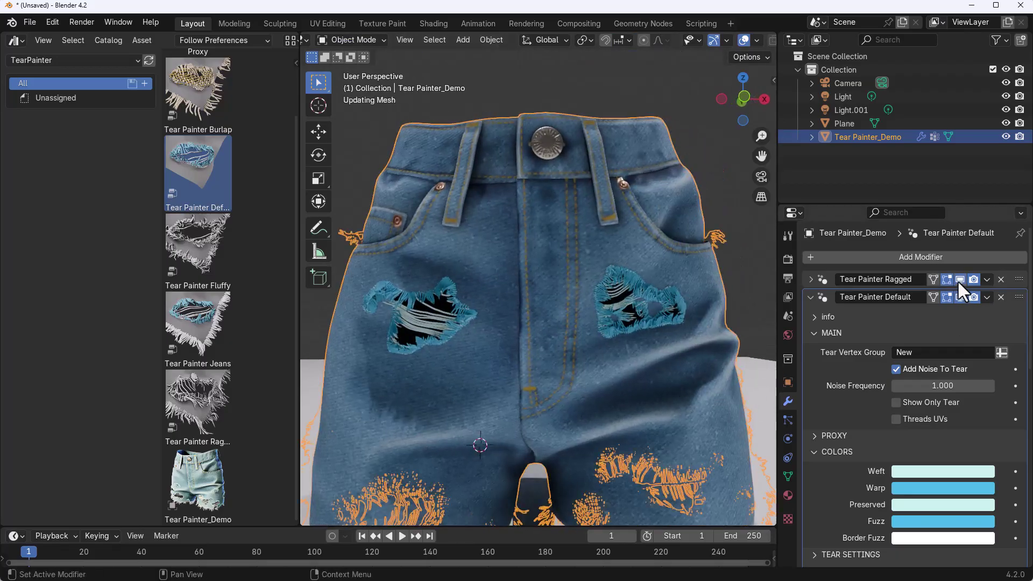
pyautogui.click(959, 279)
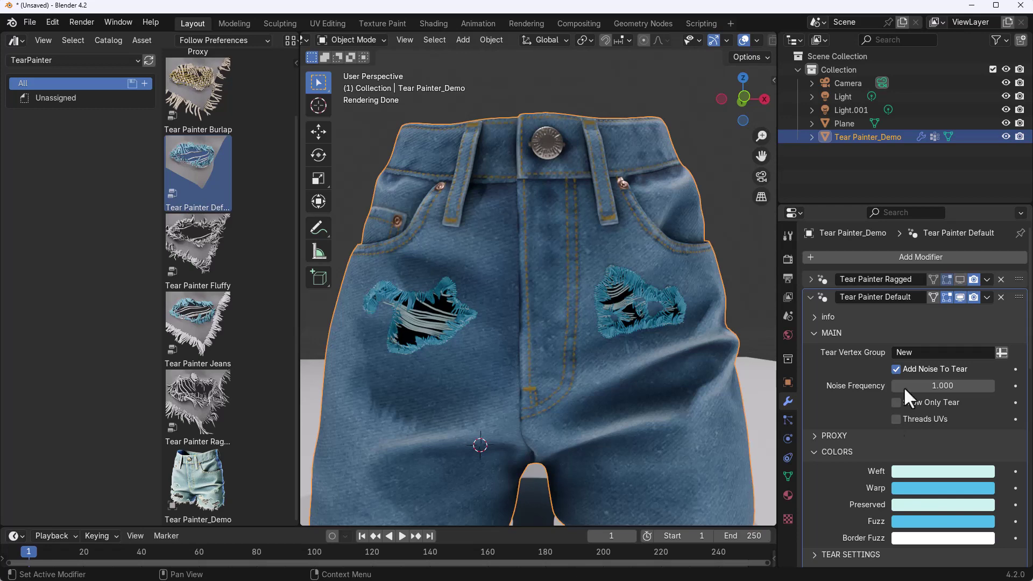
# Set the Weave Push of Tear Painter Default to 1.920 and try a slight change to the Weave Angle
pyautogui.scroll(-8, 892, 433)
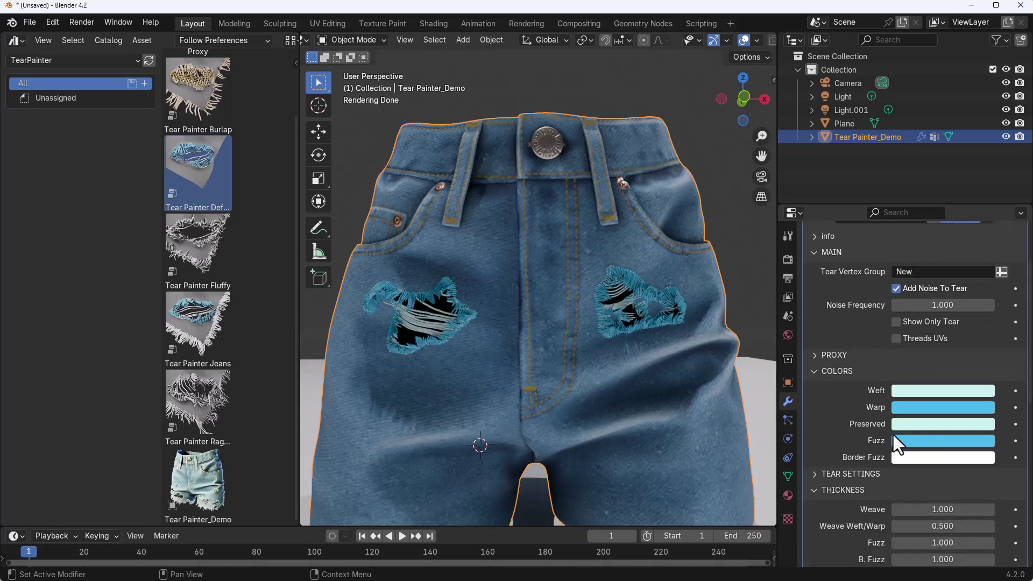
pyautogui.scroll(-12, 883, 422)
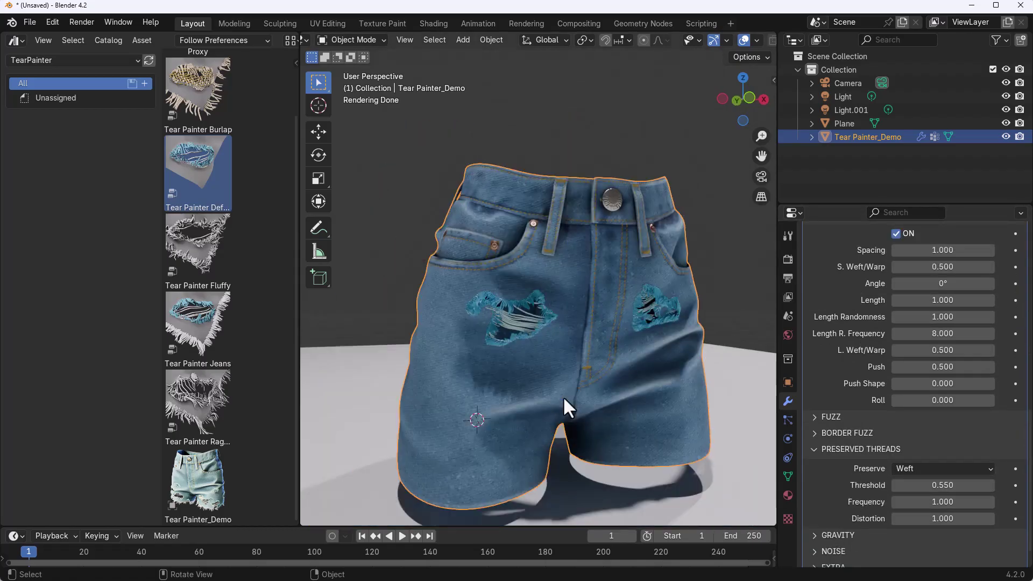
pyautogui.scroll(5, 637, 373)
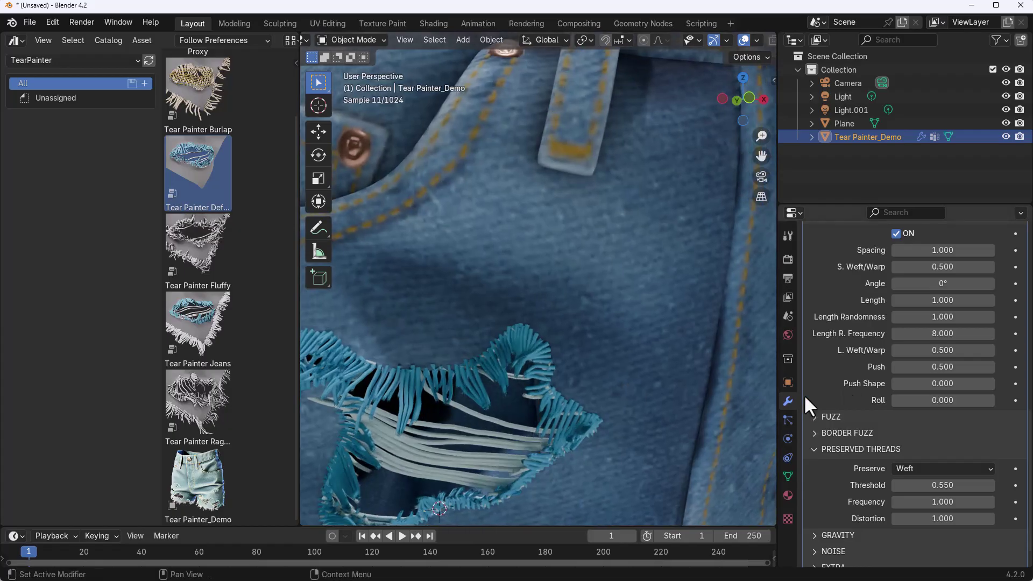
pyautogui.scroll(2, 840, 385)
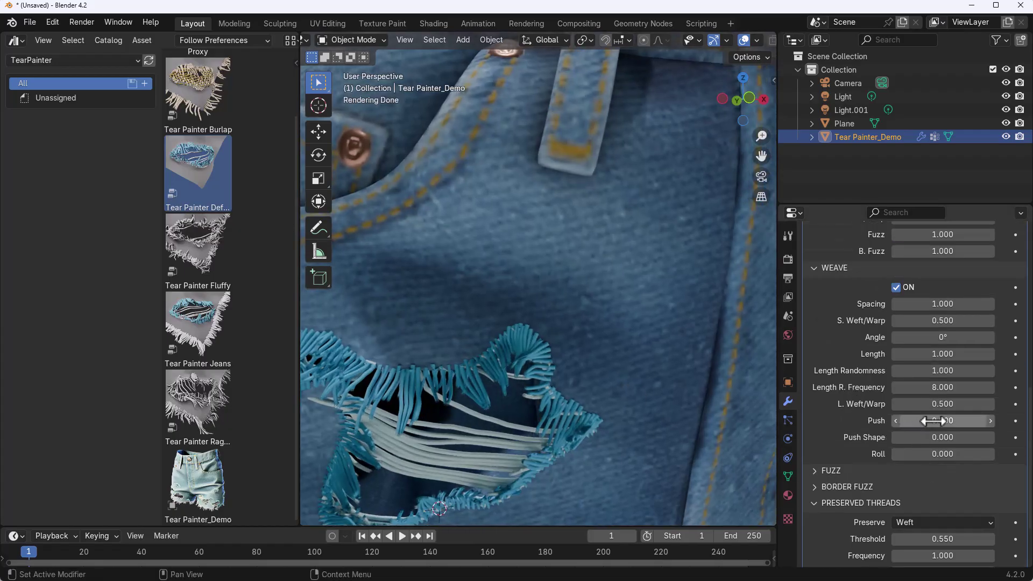
pyautogui.moveTo(932, 421); pyautogui.dragTo(910, 430)
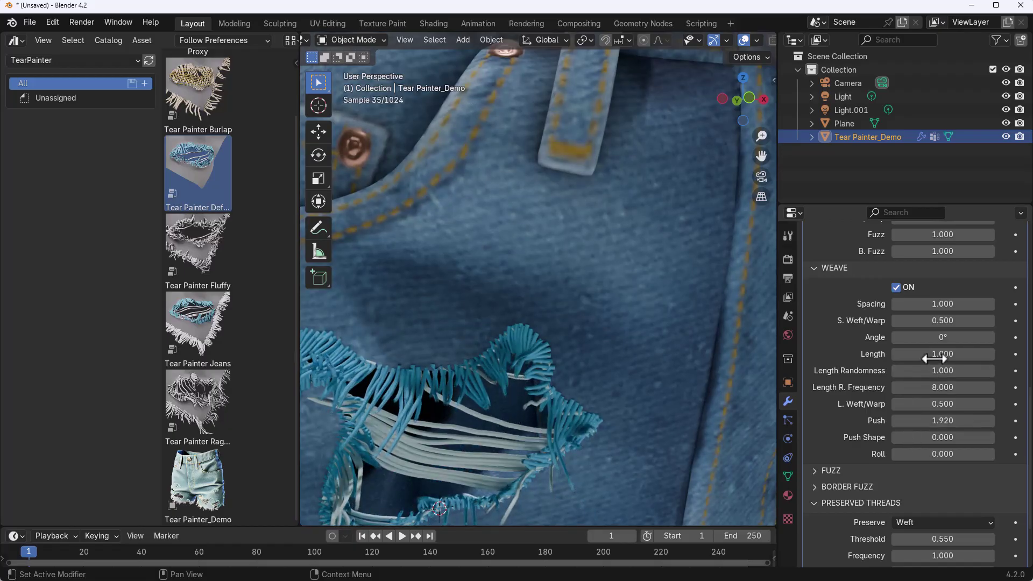
pyautogui.moveTo(935, 337)
pyautogui.mouseDown()
pyautogui.moveTo(950, 337)
pyautogui.moveTo(941, 337)
pyautogui.mouseUp()
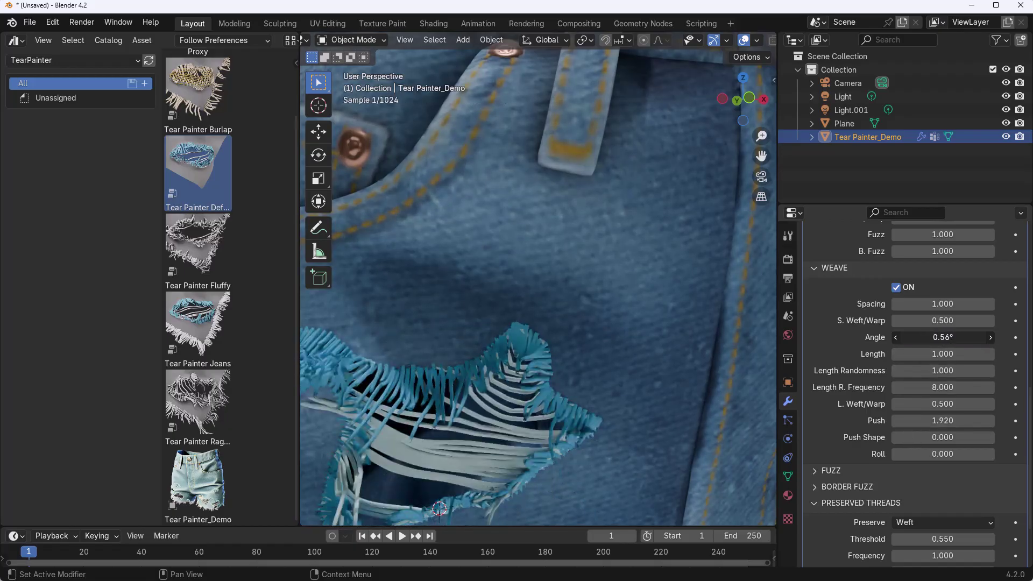
# Expand the Fuzz settings of Tear Painter Default and set the Fuzz Length to 1.340 and Push to 1.370
pyautogui.click(849, 469)
pyautogui.scroll(-5, 886, 421)
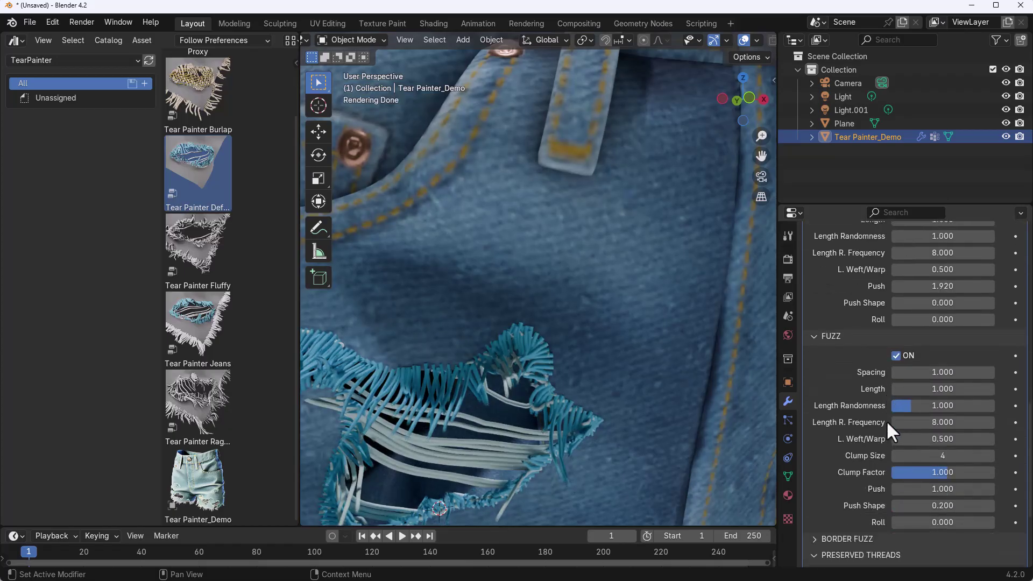
pyautogui.moveTo(915, 388)
pyautogui.mouseDown()
pyautogui.moveTo(969, 388)
pyautogui.moveTo(925, 388)
pyautogui.mouseUp()
pyautogui.moveTo(942, 489)
pyautogui.mouseDown()
pyautogui.moveTo(990, 489)
pyautogui.moveTo(953, 489)
pyautogui.mouseUp()
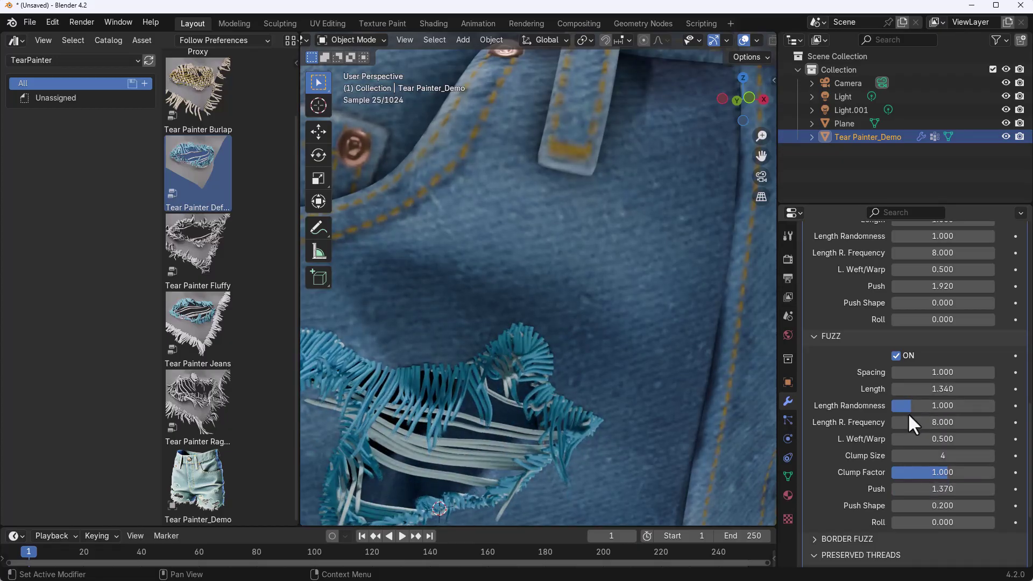
# Recolour the Tear Painter Default threads with periwinkle Weft, pink Fuzz and red Border Fuzz
pyautogui.scroll(15, 888, 451)
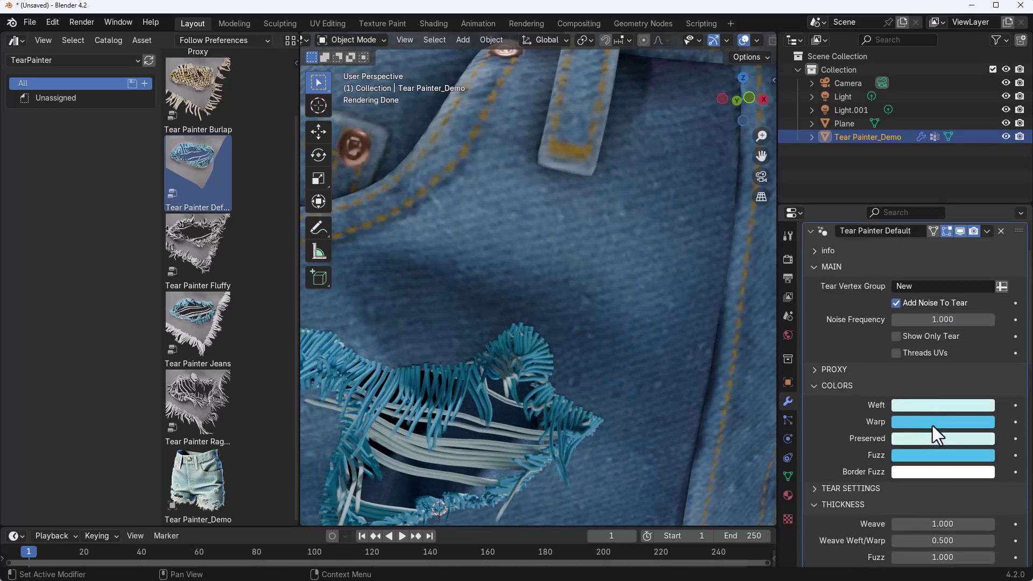
pyautogui.click(937, 455)
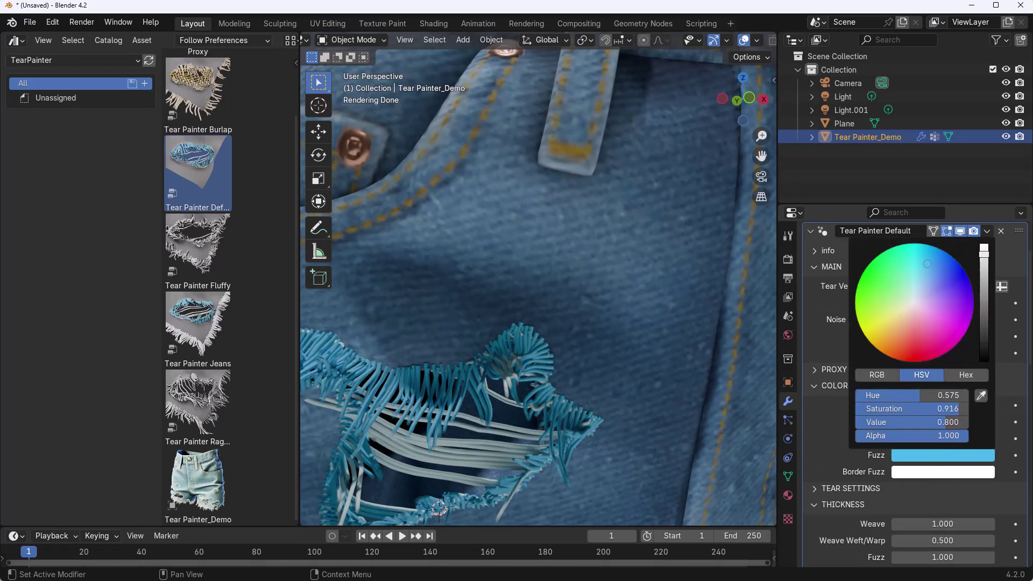
pyautogui.click(935, 319)
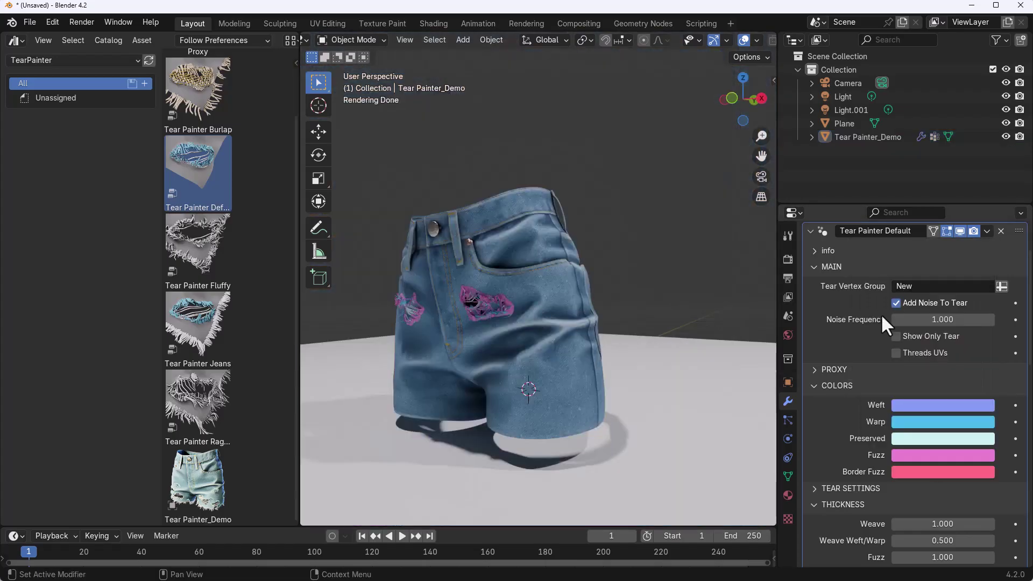
# Switch to the browser and examine the Tear Painter product page's presets, features and layers of detail
pyautogui.scroll(3, 915, 321)
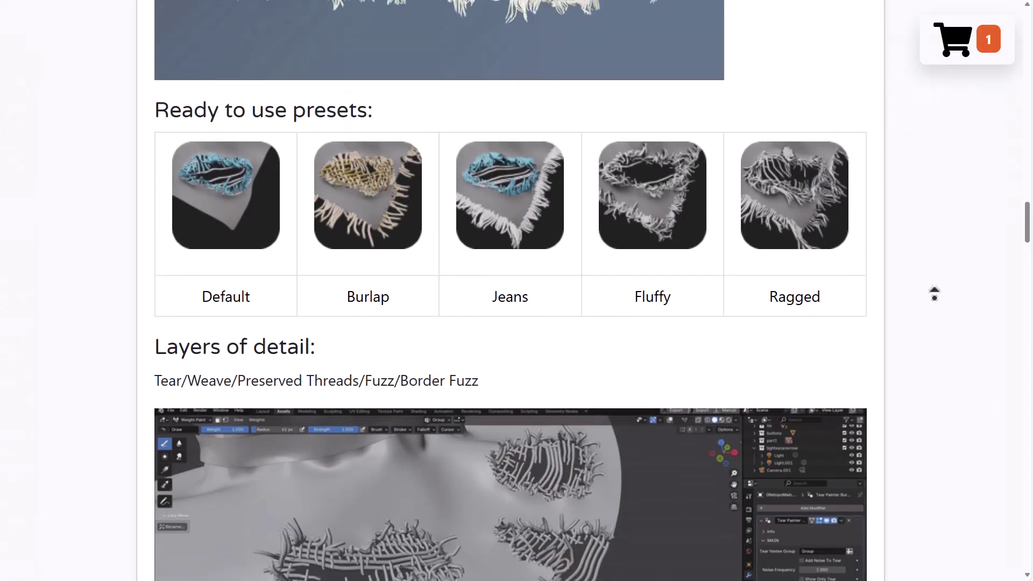
pyautogui.scroll(15, 935, 298)
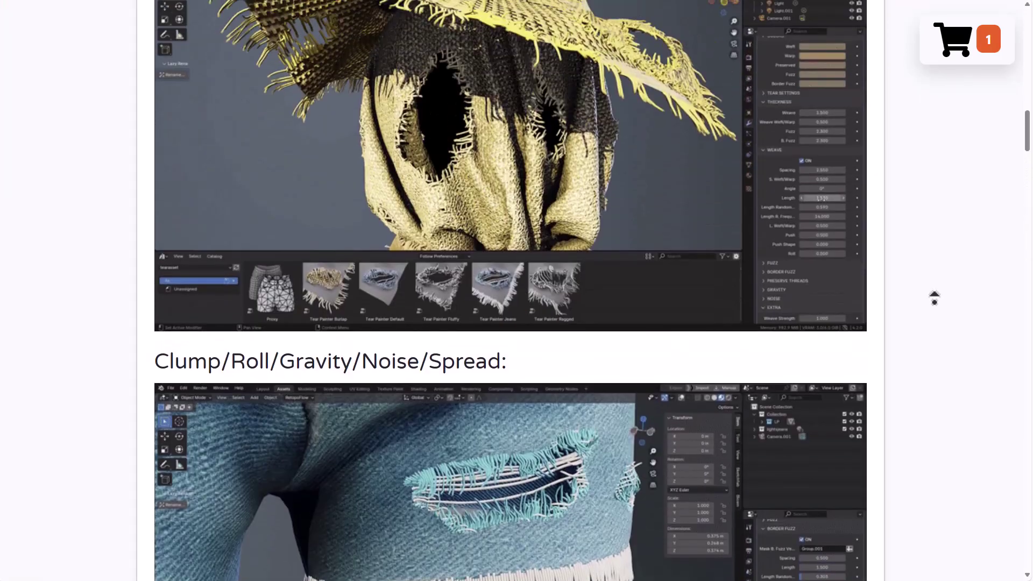
pyautogui.middleClick(922, 370)
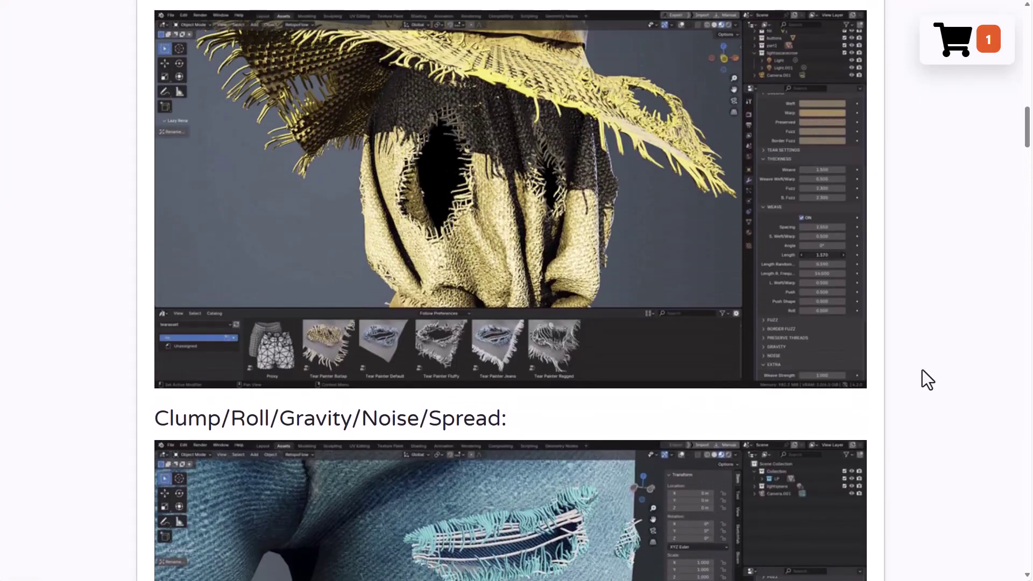
pyautogui.scroll(4, 922, 369)
pyautogui.scroll(10, 922, 368)
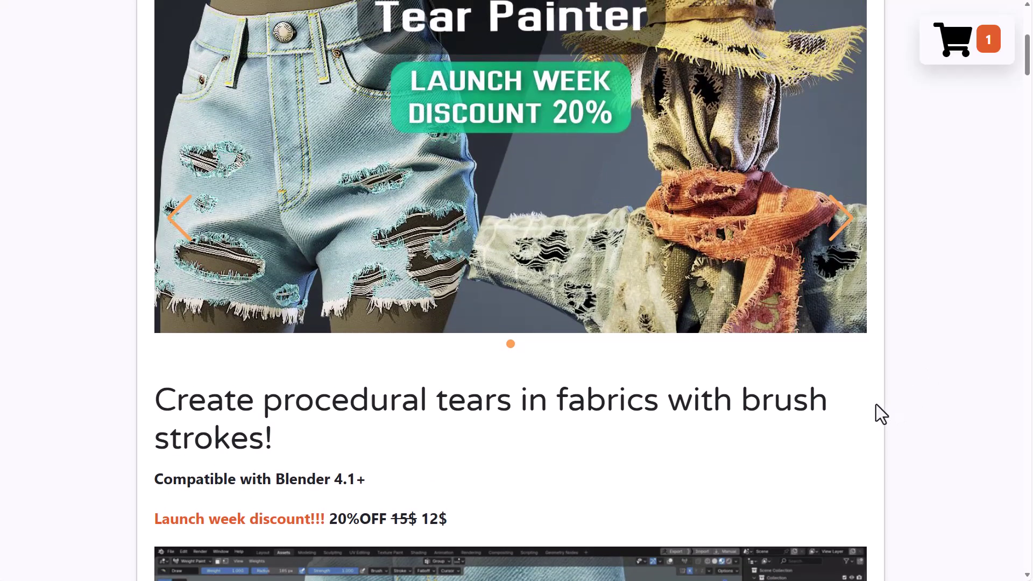
pyautogui.scroll(3, 876, 405)
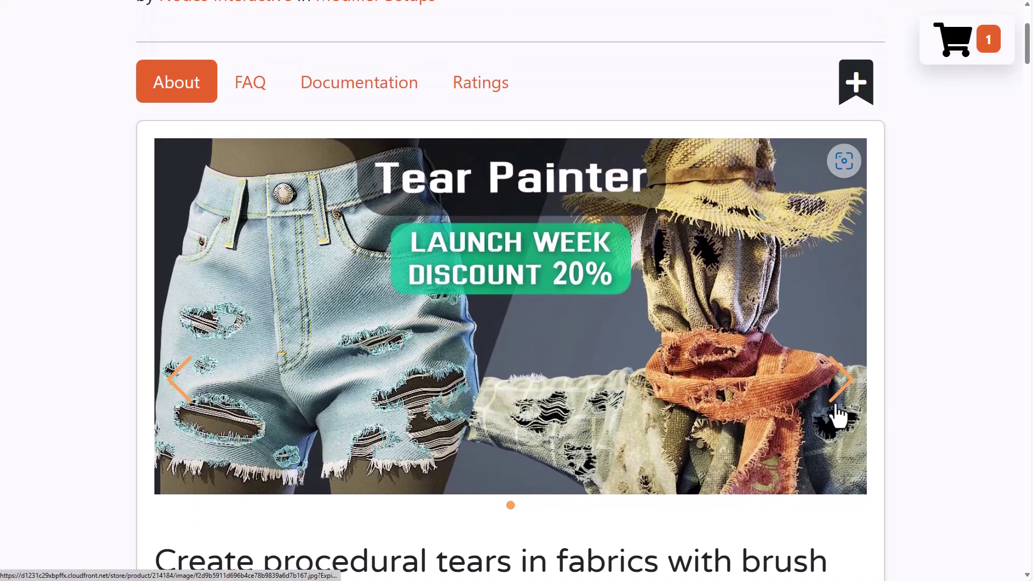
pyautogui.scroll(-3, 838, 414)
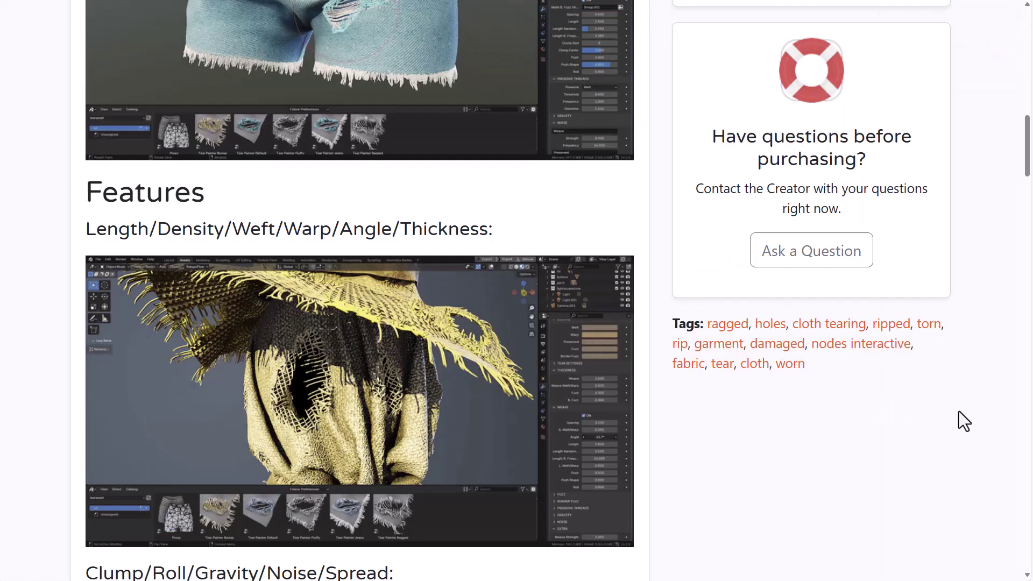
pyautogui.scroll(3, 959, 411)
pyautogui.scroll(-20, 959, 411)
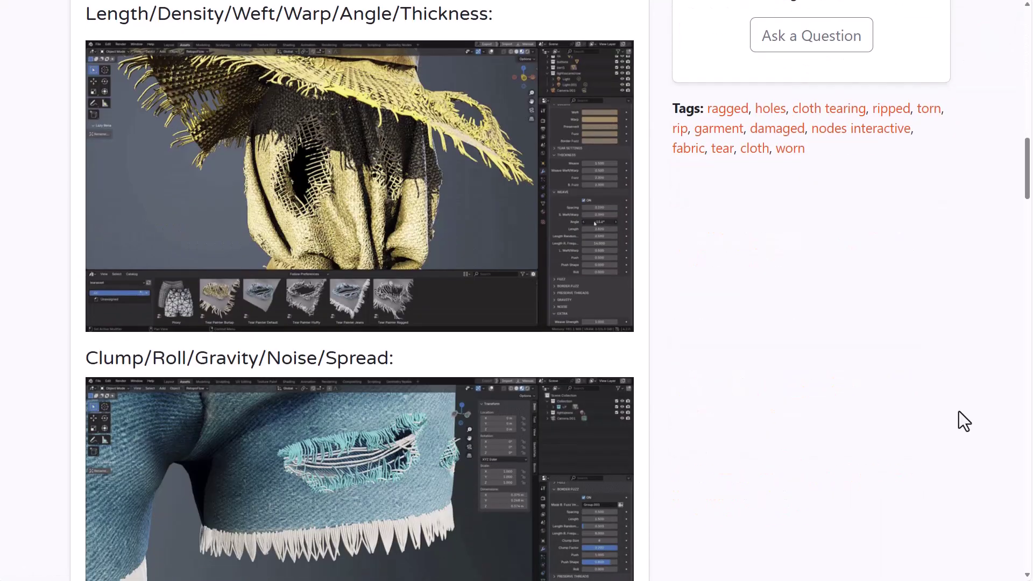
pyautogui.scroll(-5, 959, 412)
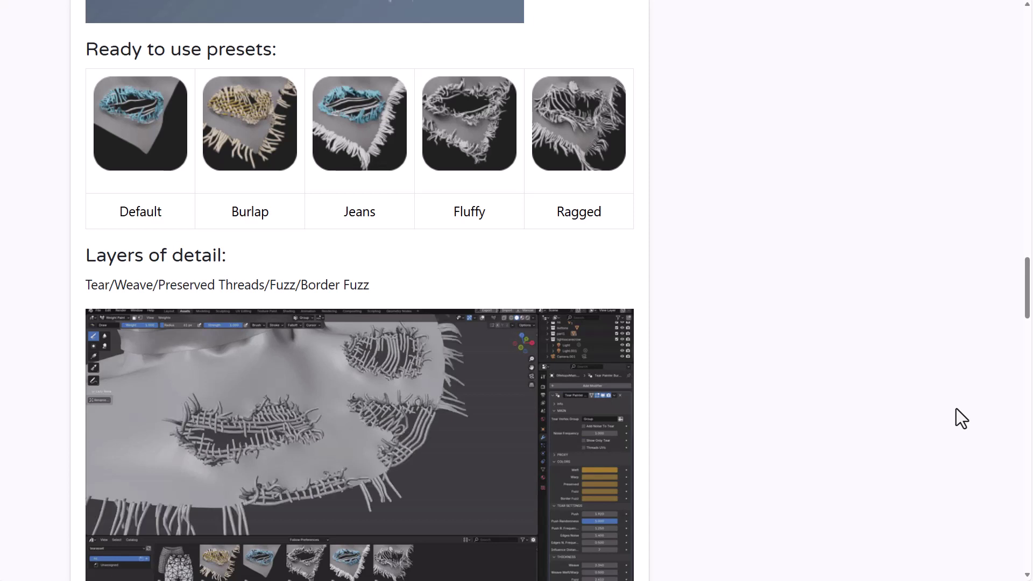
# Return to the Nodes Interactive creator page and look over its product list
pyautogui.hotkey('alt', 'Left')
pyautogui.scroll(3, 326, 315)
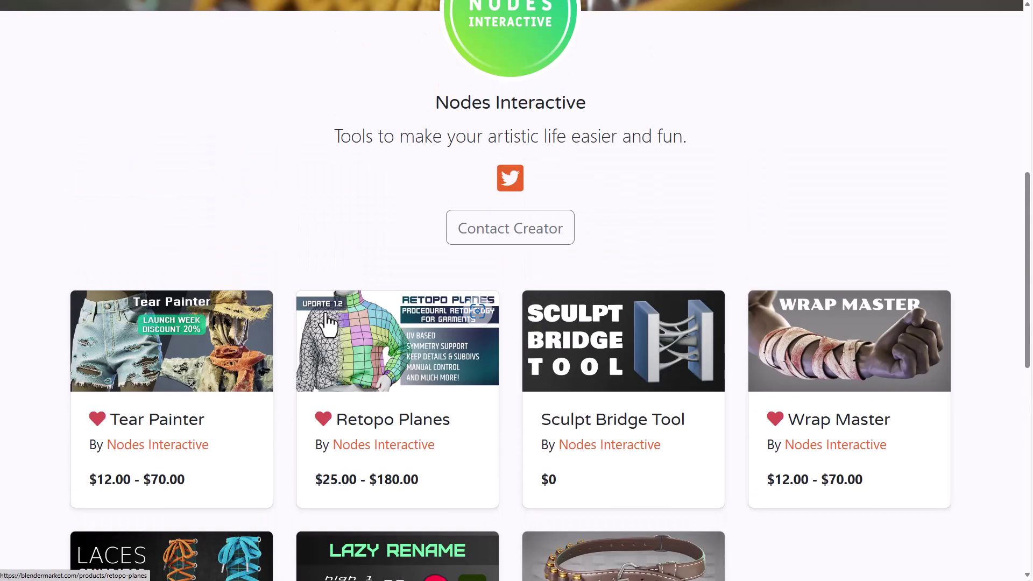
pyautogui.scroll(-3, 328, 323)
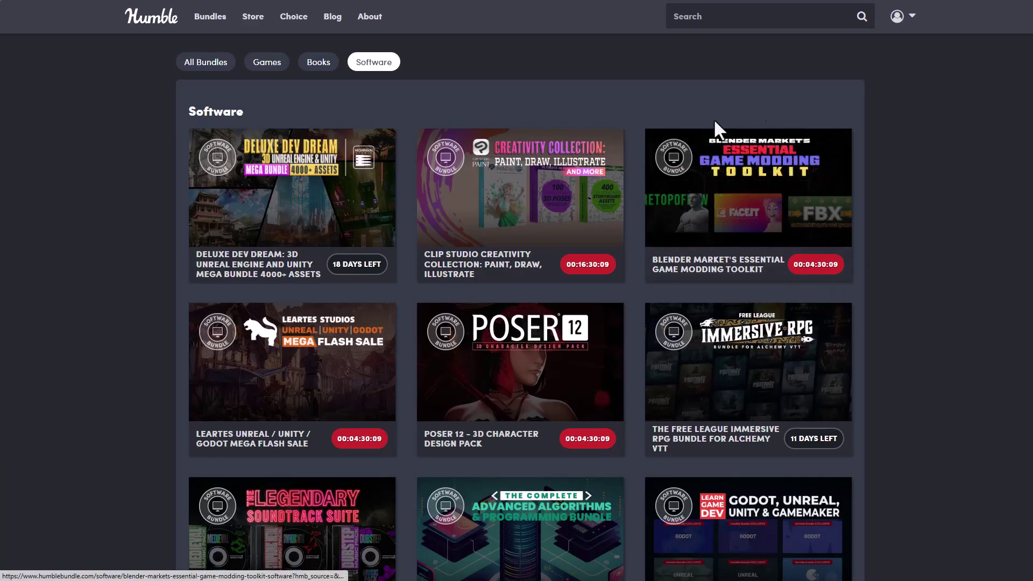
# Open Blender Market's Essential Game Modding Toolkit on Humble Bundle and examine the bundle's items and price tiers
pyautogui.click(753, 206)
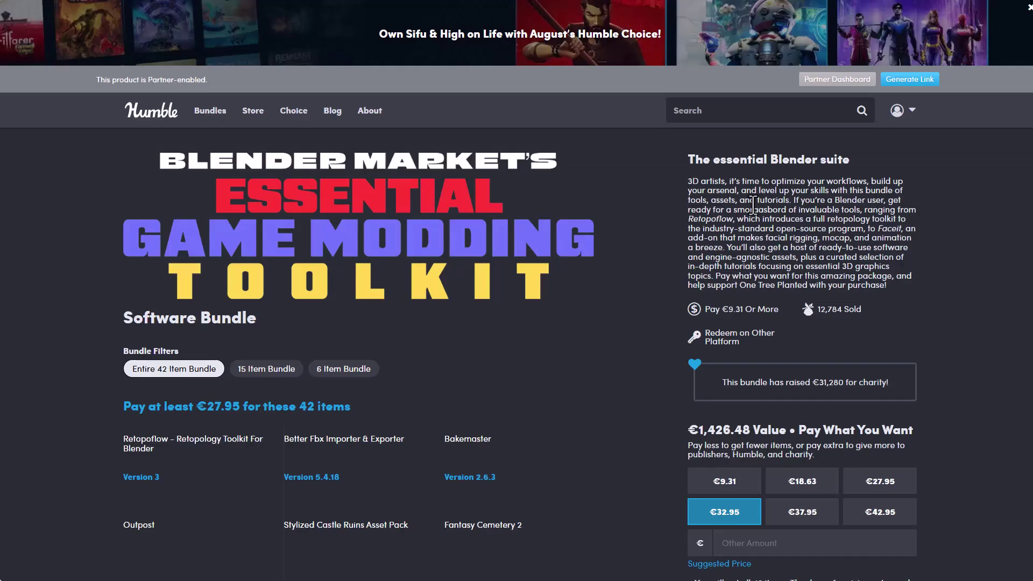
pyautogui.scroll(-2, 524, 336)
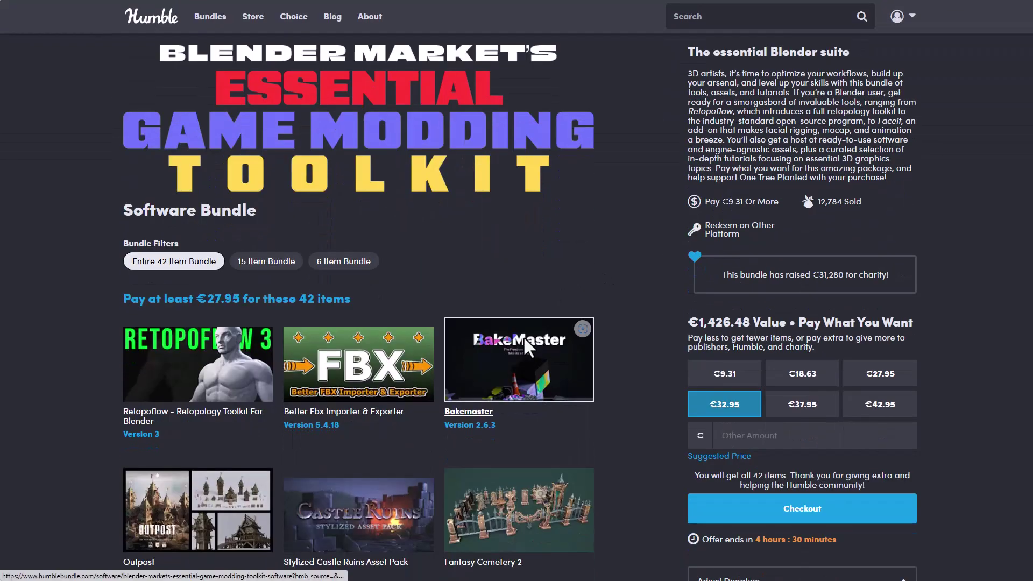
pyautogui.scroll(-5, 638, 285)
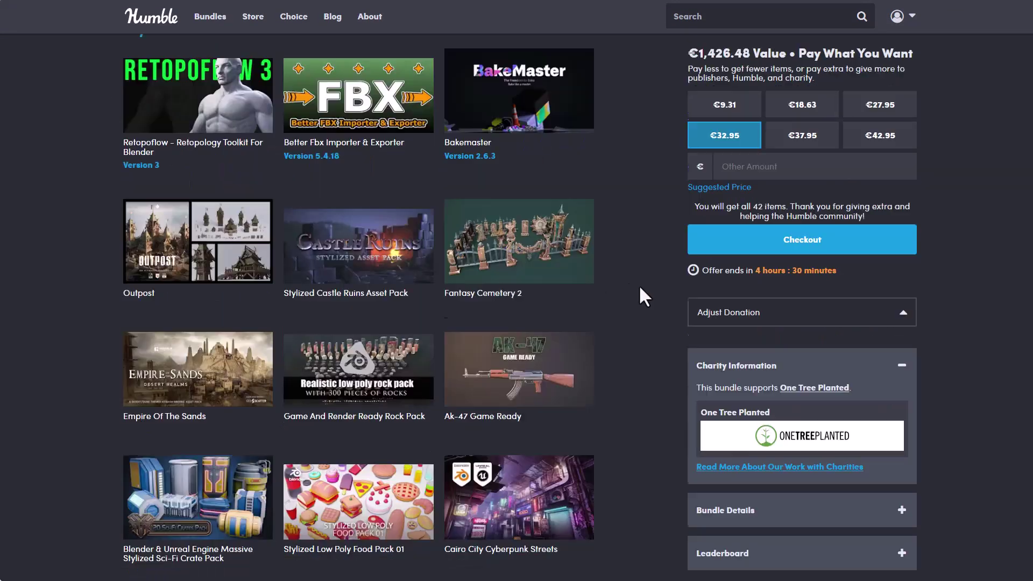
pyautogui.scroll(-5, 638, 286)
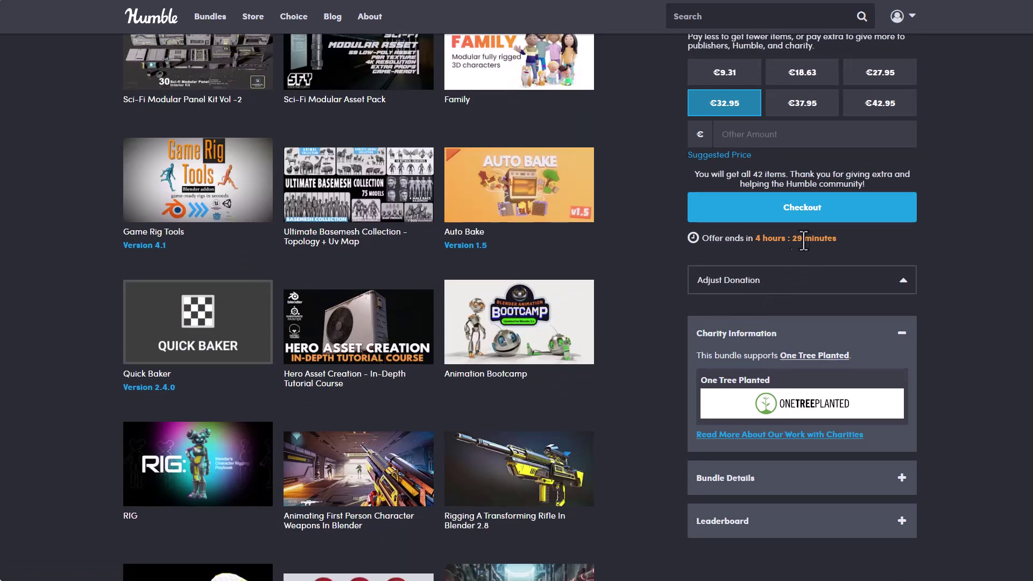
pyautogui.scroll(-12, 606, 424)
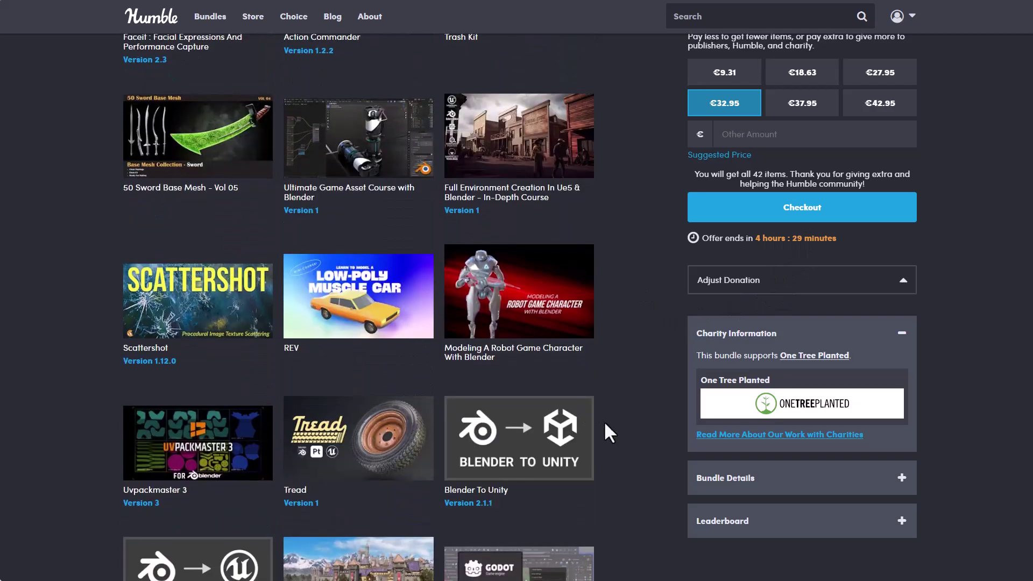
pyautogui.scroll(15, 604, 421)
pyautogui.scroll(-3, 612, 407)
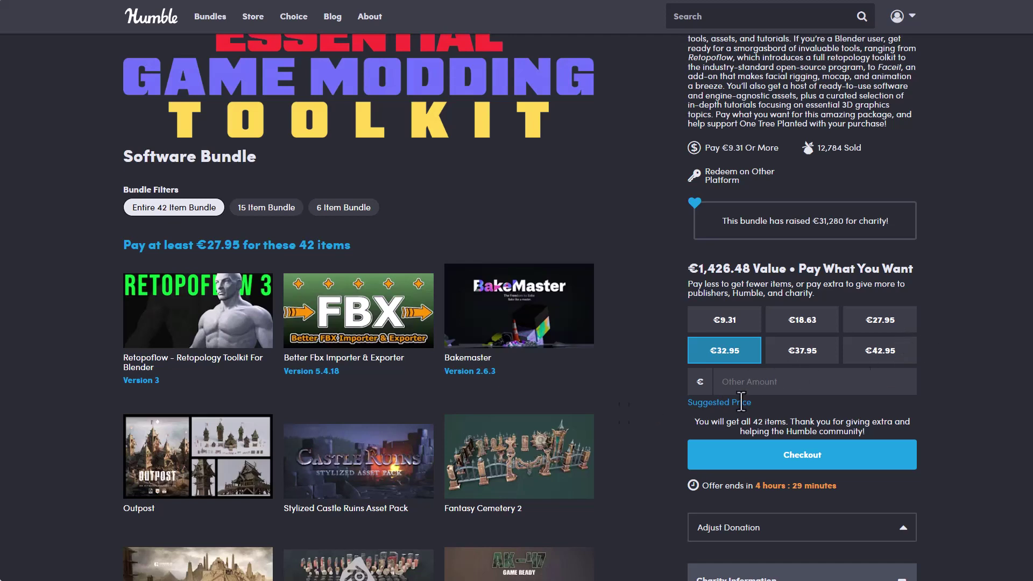
pyautogui.scroll(-12, 398, 307)
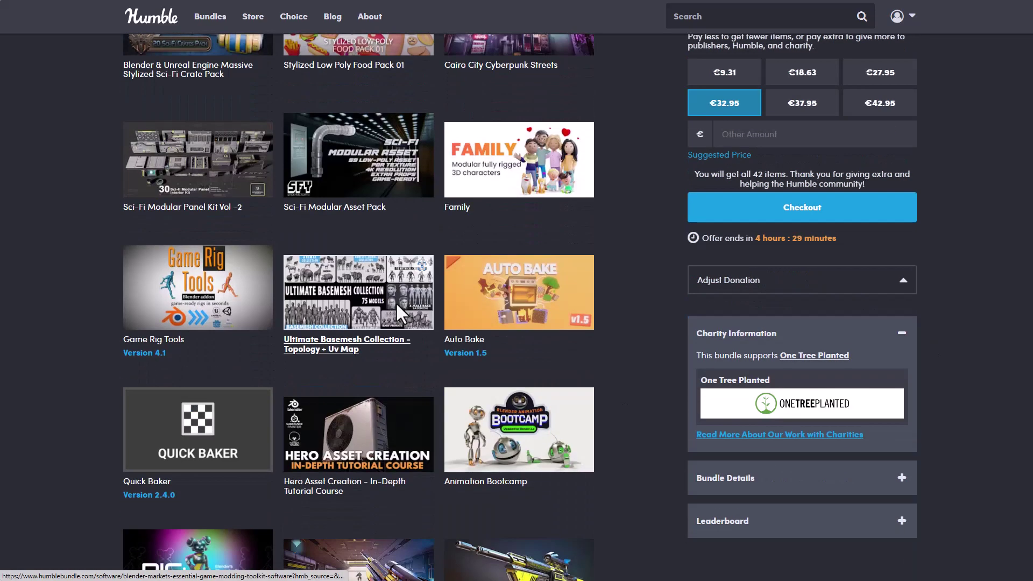
pyautogui.scroll(-5, 484, 350)
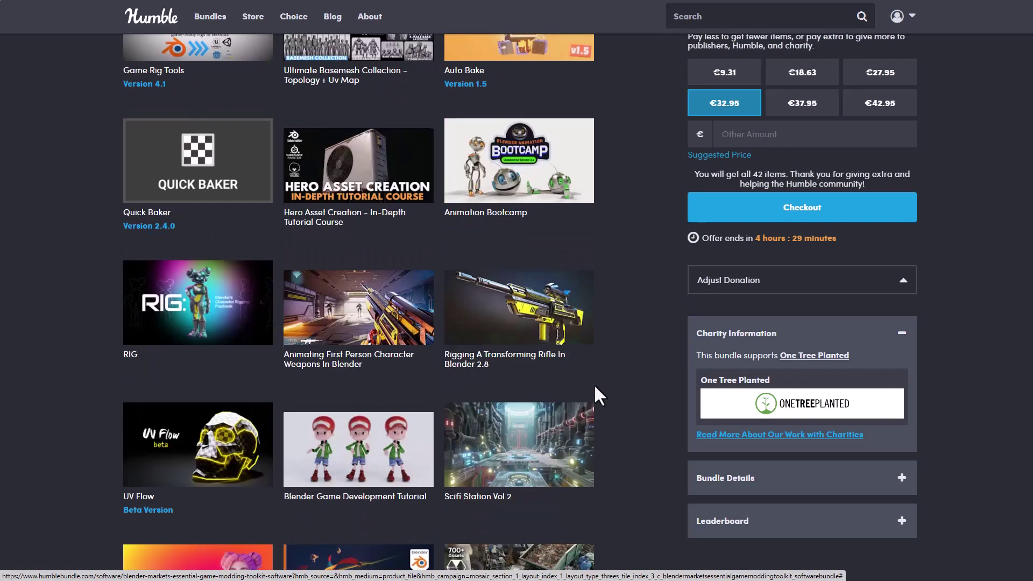
pyautogui.scroll(-5, 628, 453)
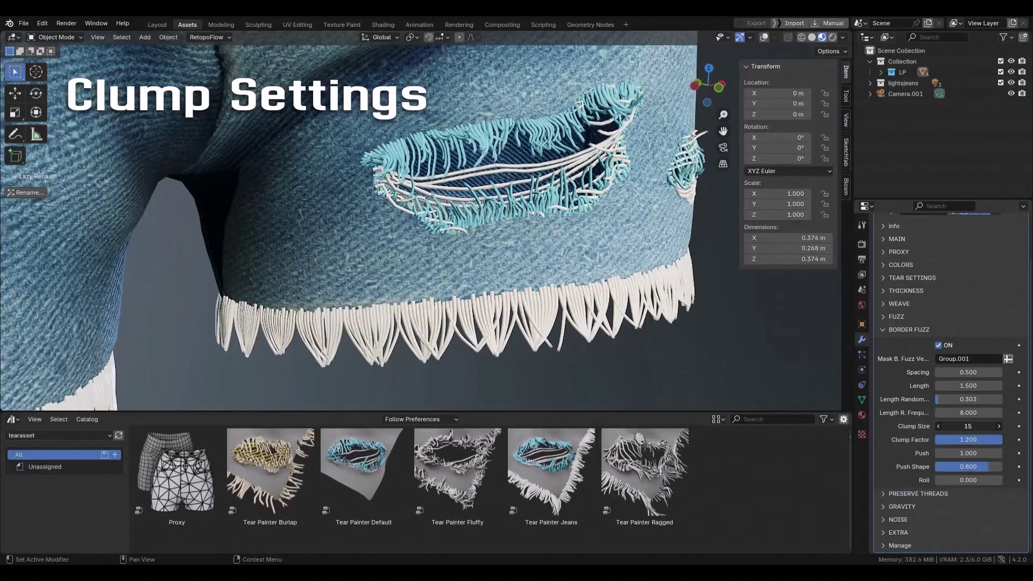
# In Blender, adjust the Border Fuzz Clump Size and Roll on the denim shorts and the Border Fuzz noise on the orange scarf
pyautogui.moveTo(968, 426); pyautogui.dragTo(936, 426)
pyautogui.moveTo(967, 480)
pyautogui.mouseDown()
pyautogui.moveTo(1001, 480)
pyautogui.moveTo(969, 480)
pyautogui.mouseUp()
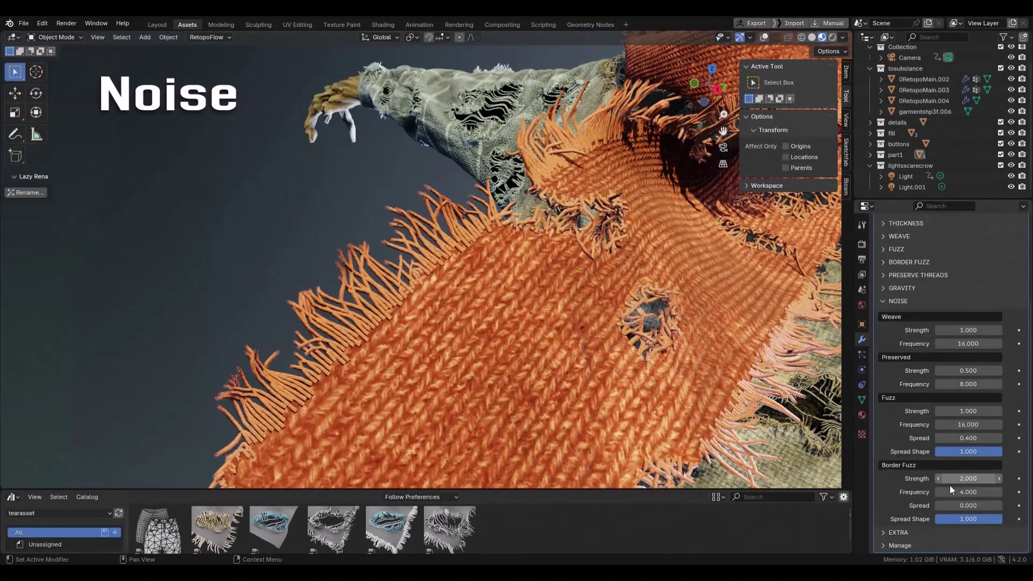
pyautogui.moveTo(951, 491)
pyautogui.mouseDown()
pyautogui.moveTo(977, 490)
pyautogui.moveTo(941, 505)
pyautogui.mouseUp()
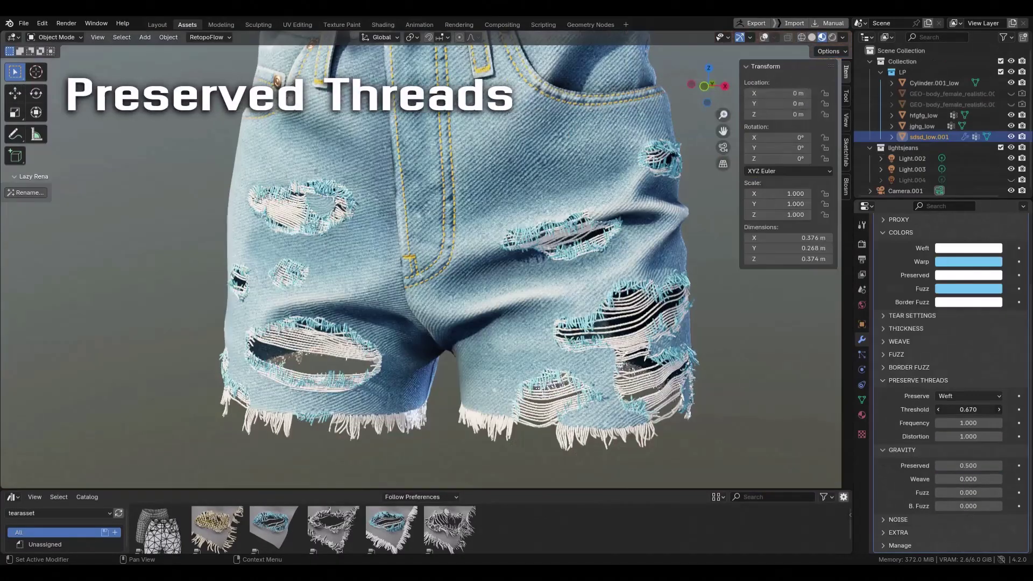